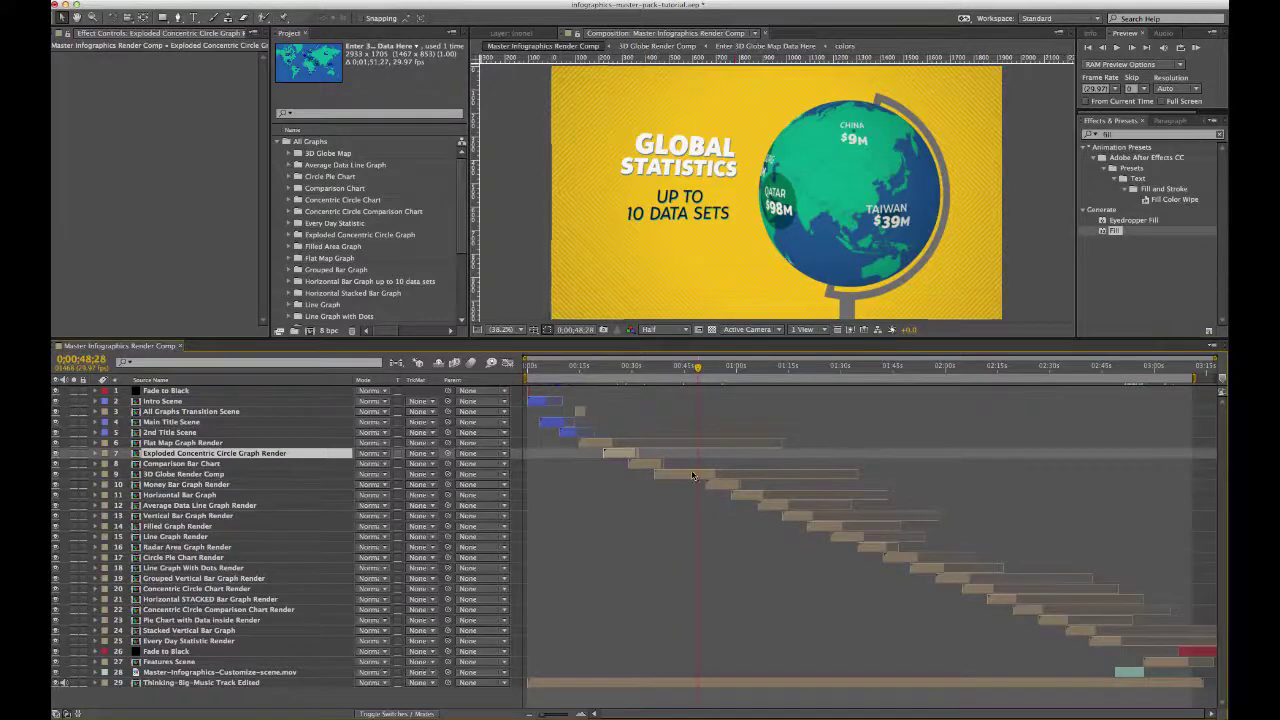
Select the 3D Globe Render Comp and bring the Project panel into focus
{"action": "left_click", "coordinate": [690, 478]}
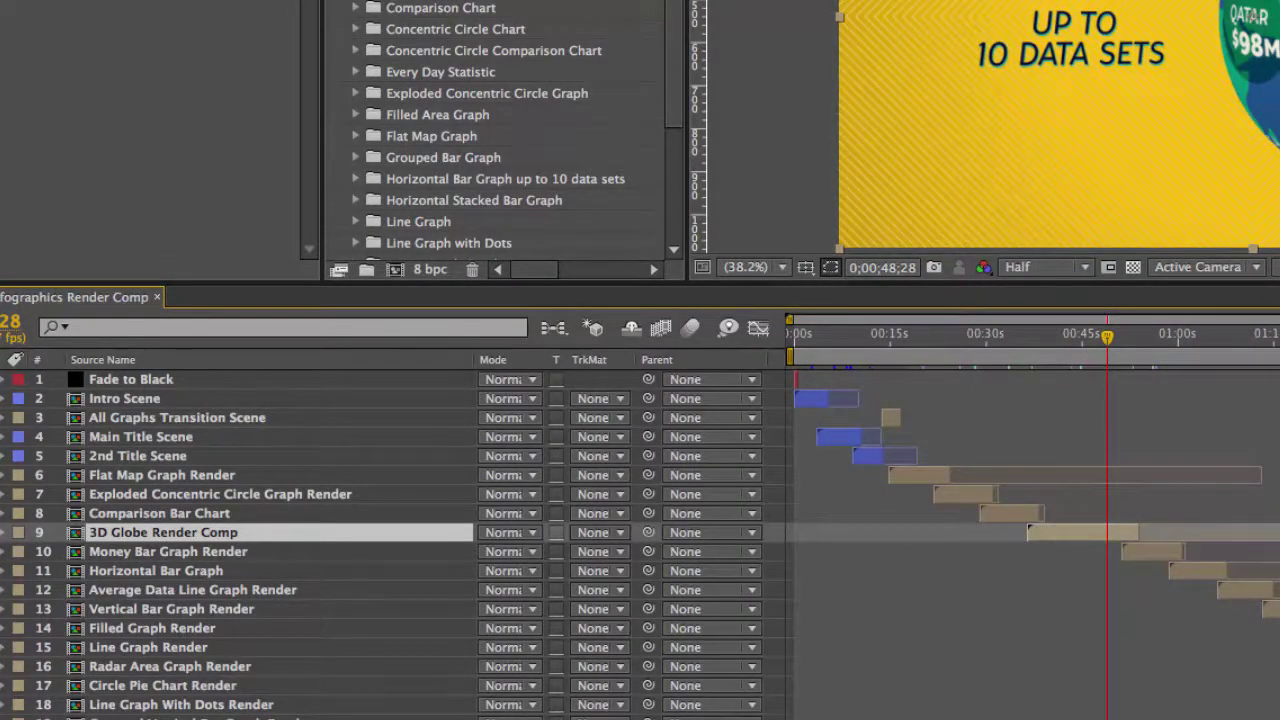
{"action": "key", "text": "ctrl+0"}
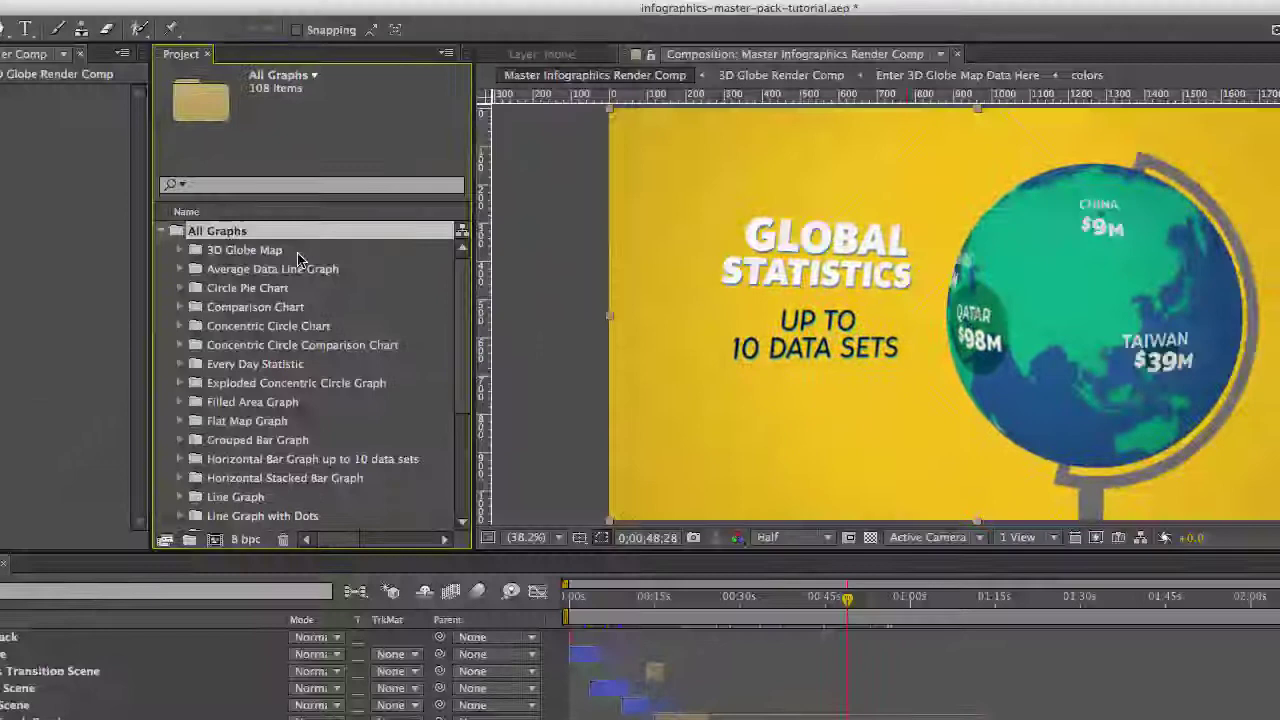
Expand the 3D Globe Map folder and open the 3D Globe Render Comp
{"action": "left_click", "coordinate": [181, 251]}
{"action": "left_click", "coordinate": [221, 252]}
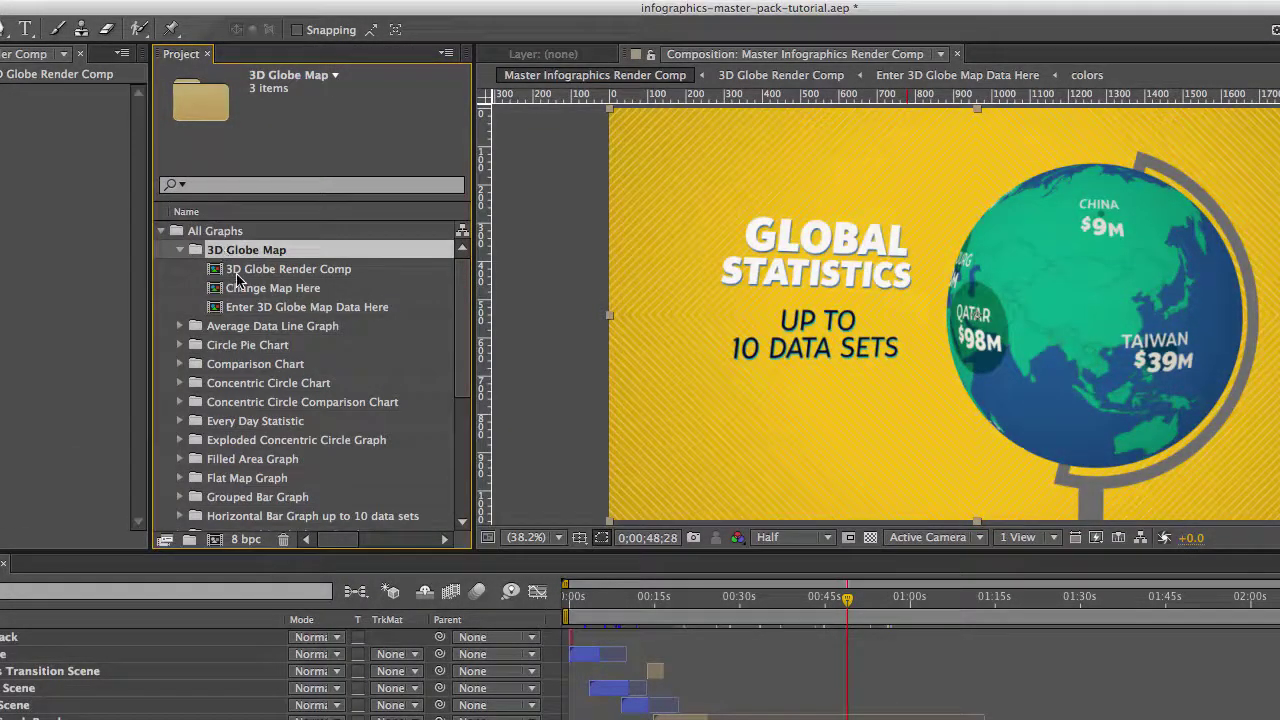
{"action": "left_click", "coordinate": [247, 270]}
{"action": "double_click", "coordinate": [247, 270]}
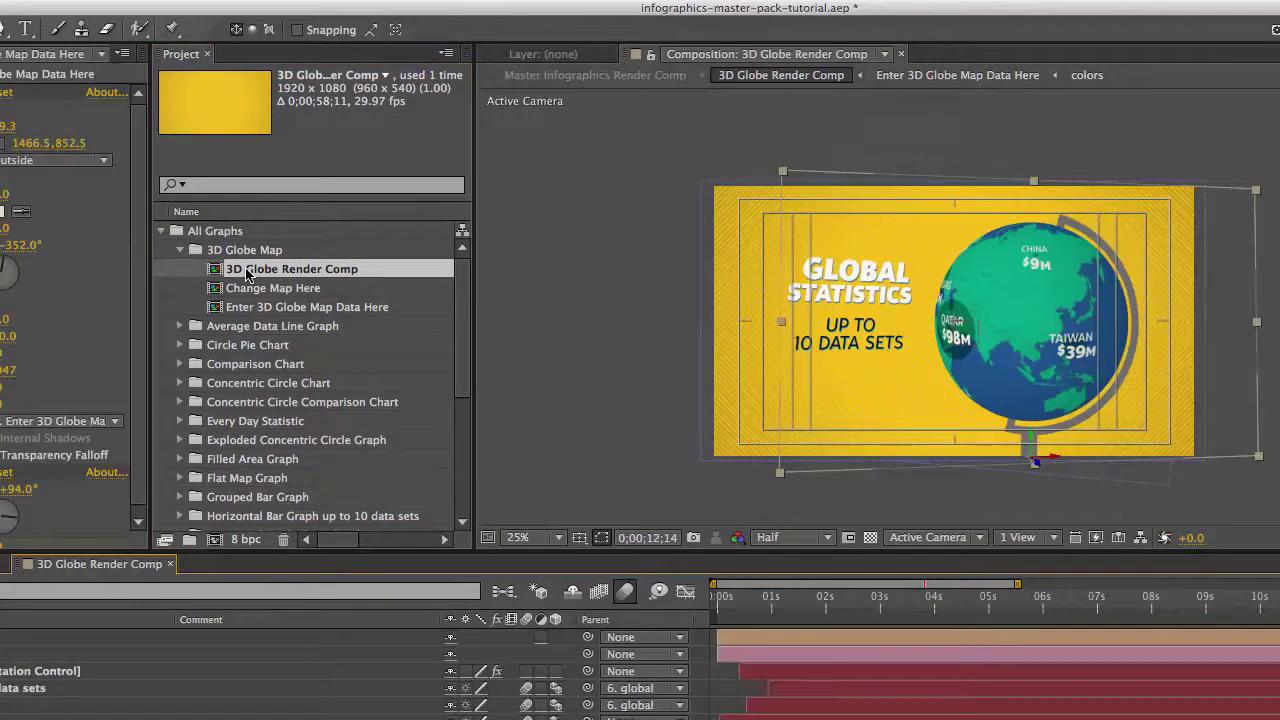
Inspect the Change Map Here and Enter 3D Globe Map Data Here compositions
{"action": "left_click", "coordinate": [262, 289]}
{"action": "left_click", "coordinate": [218, 252]}
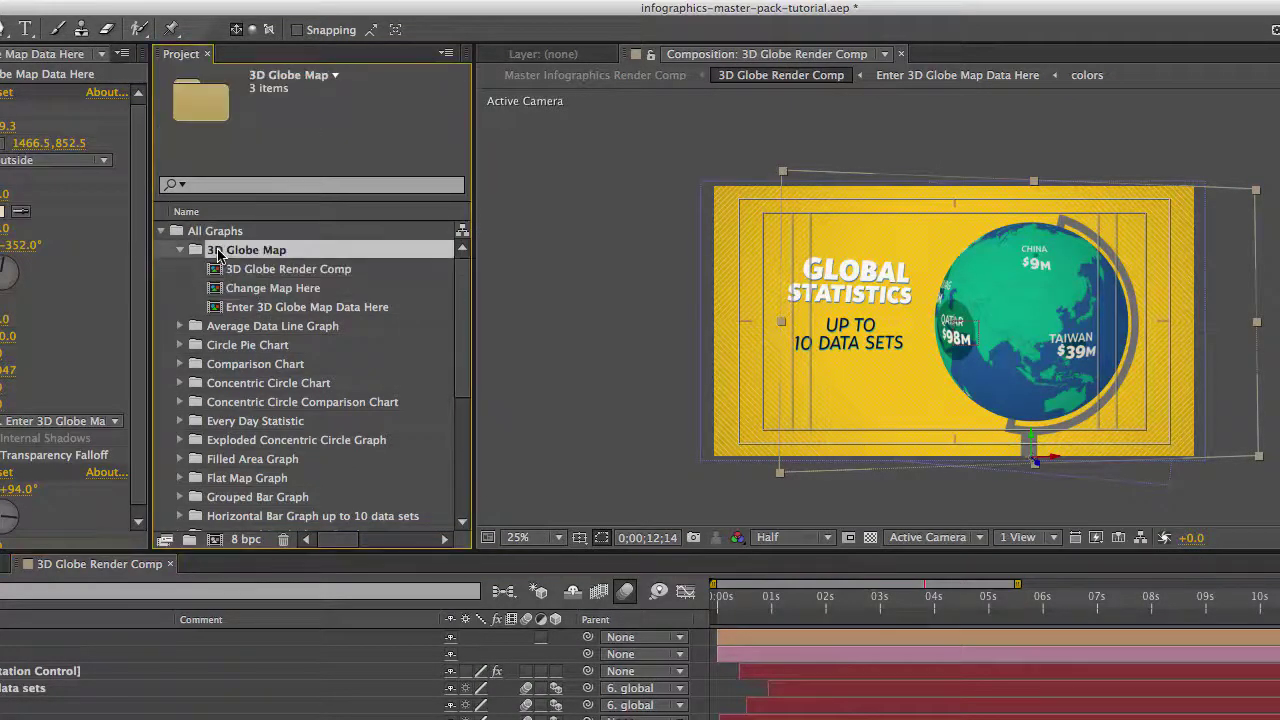
{"action": "left_click", "coordinate": [297, 290]}
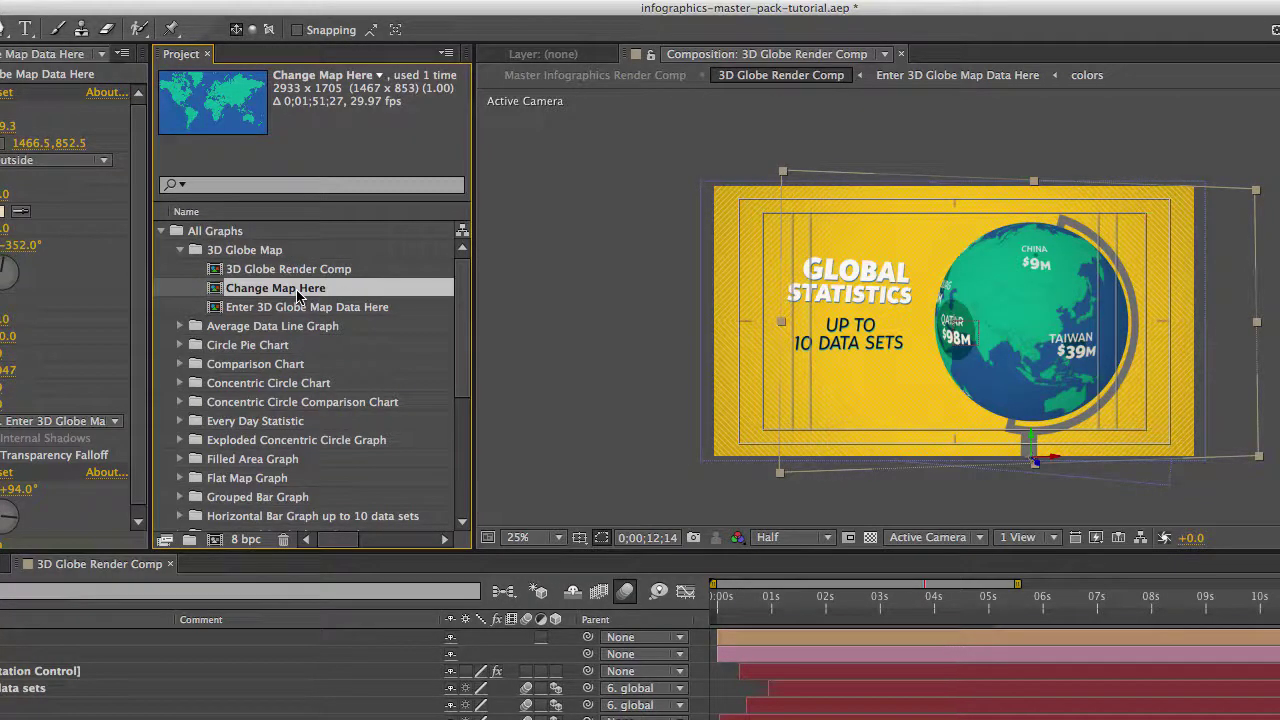
{"action": "left_click", "coordinate": [248, 270]}
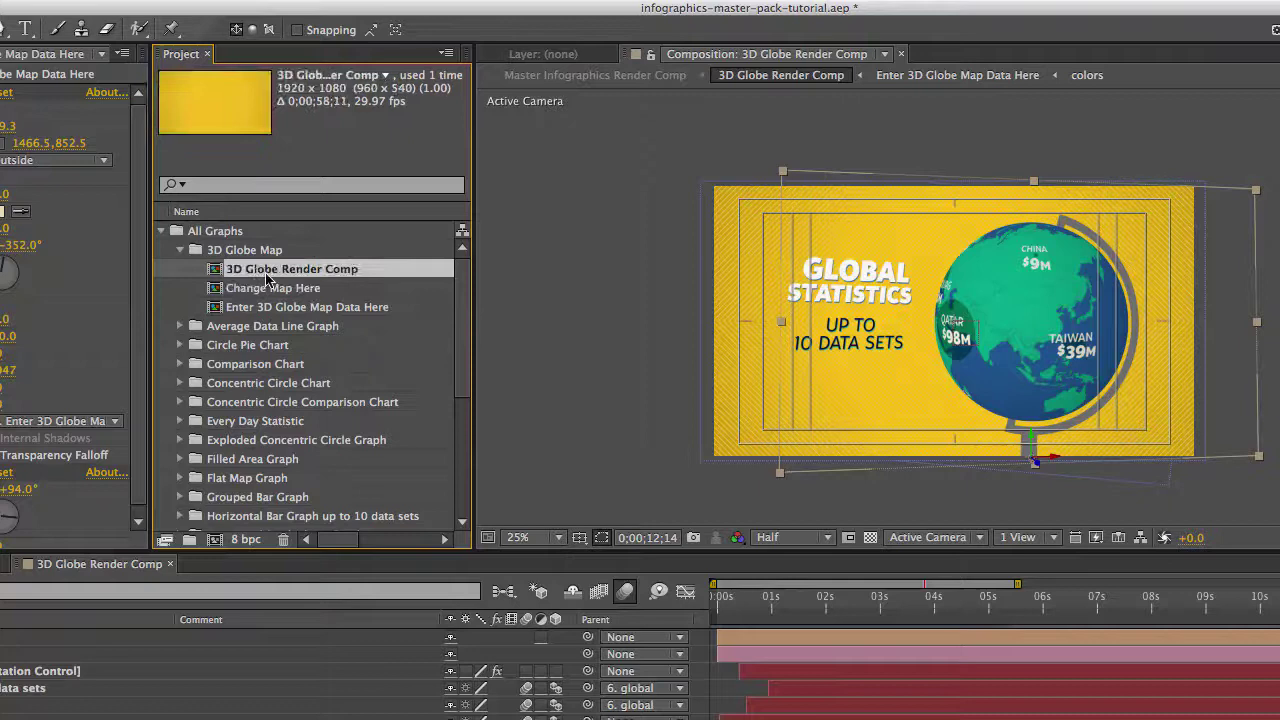
{"action": "left_click", "coordinate": [273, 288]}
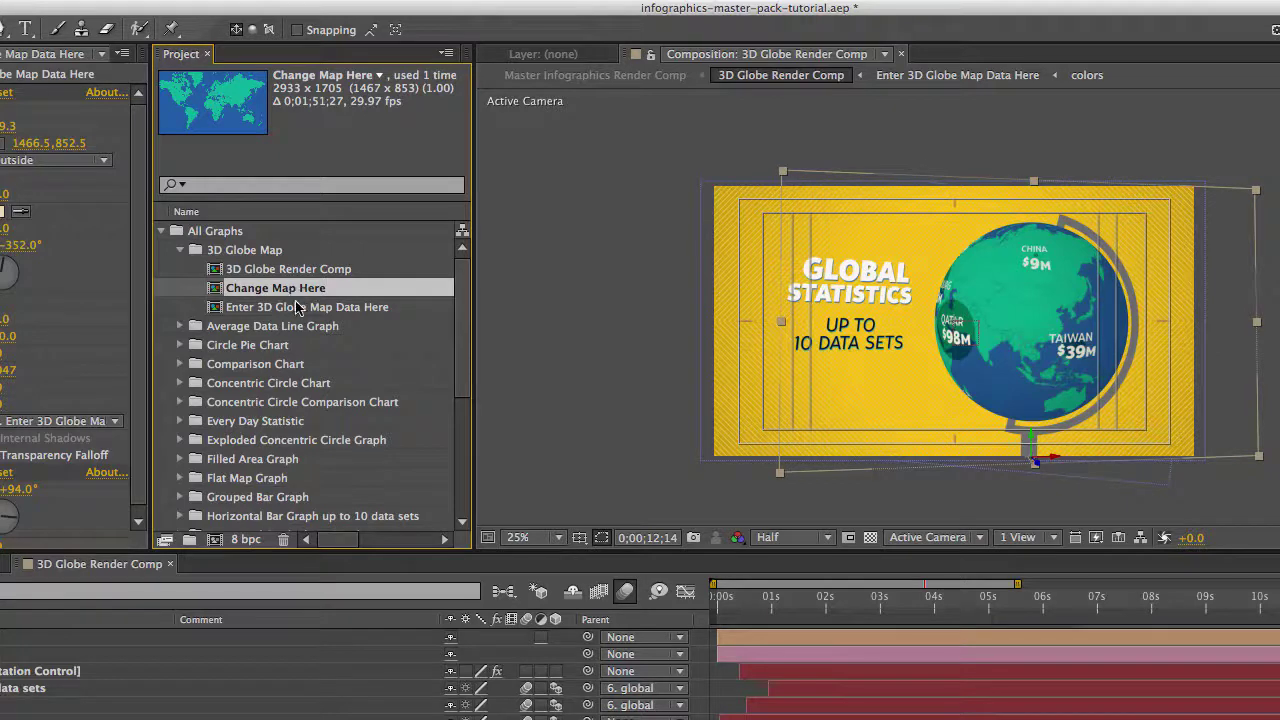
{"action": "left_click", "coordinate": [296, 308]}
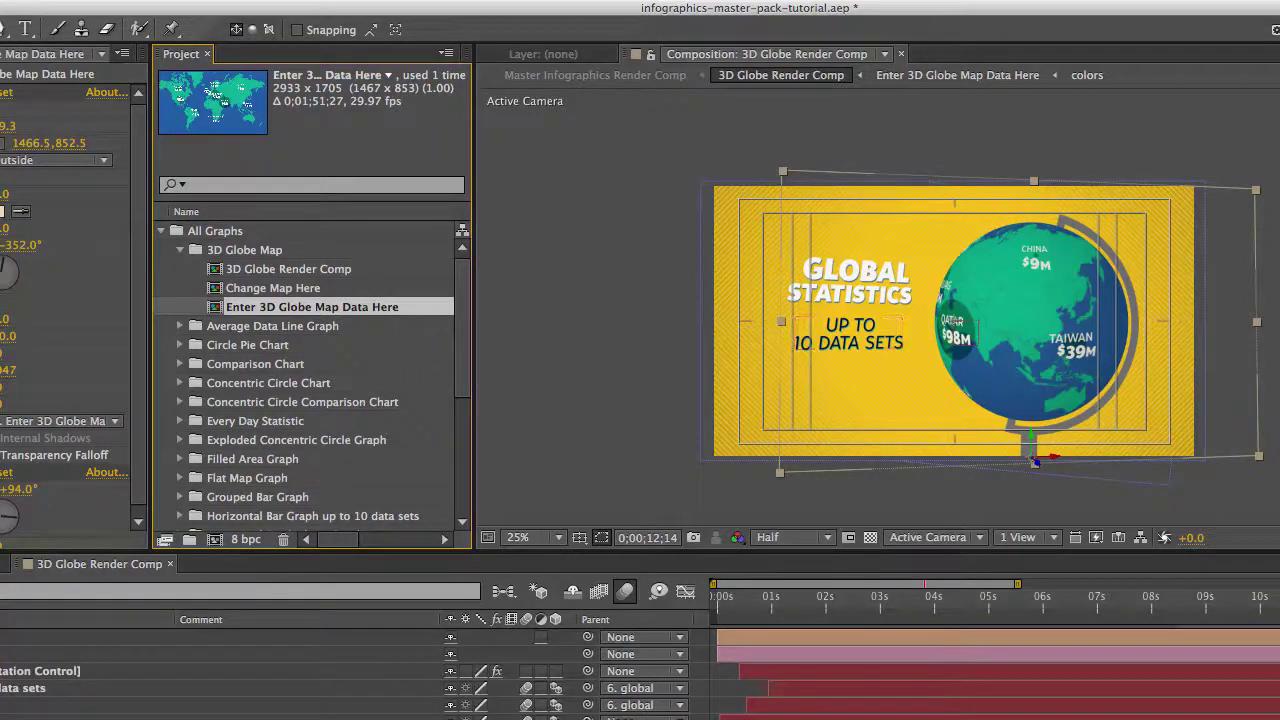
Select the Globe Rotation Control layer to show X -6.0° and Y -93.2° rotation effects
{"action": "left_click", "coordinate": [70, 566]}
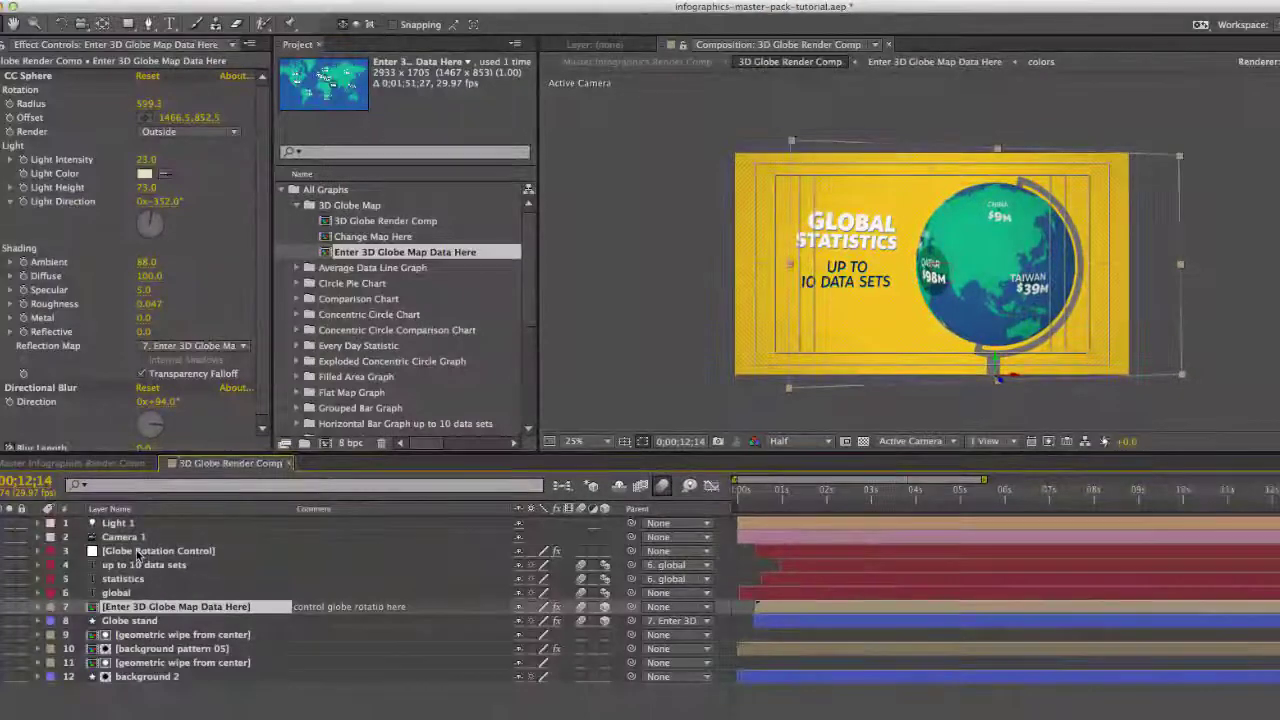
{"action": "left_click", "coordinate": [138, 556]}
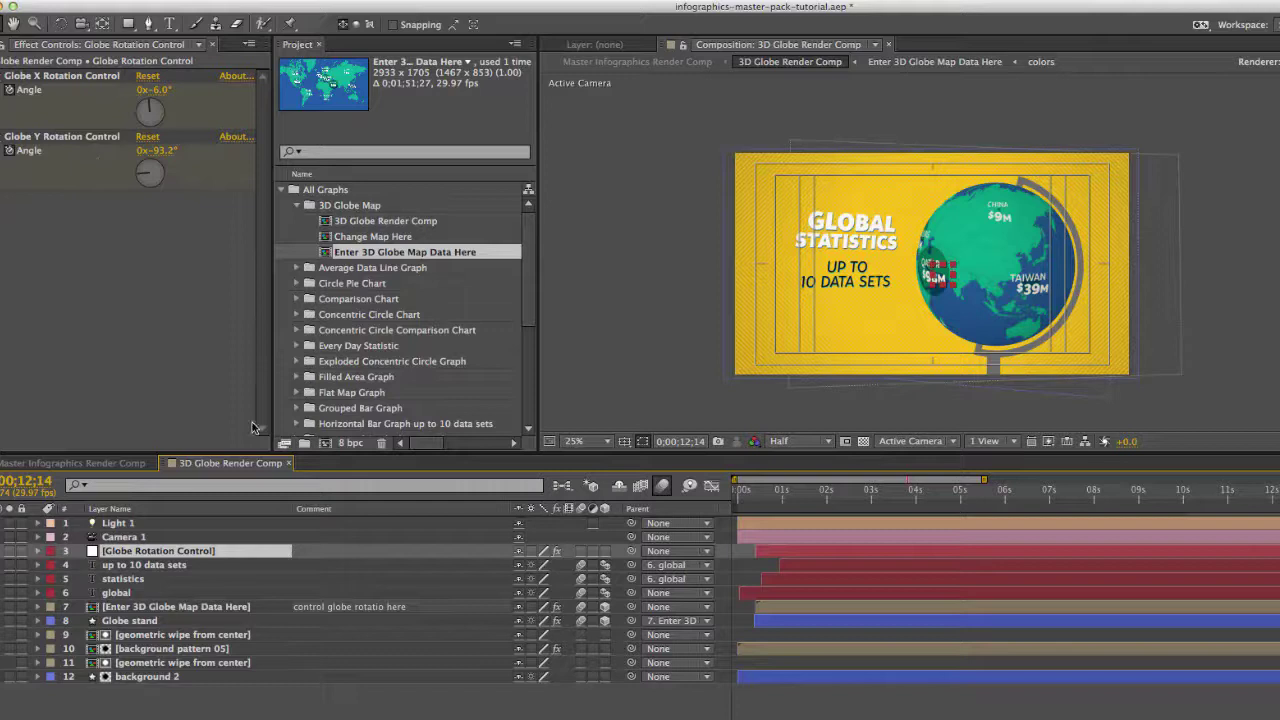
{"action": "left_click", "coordinate": [163, 610]}
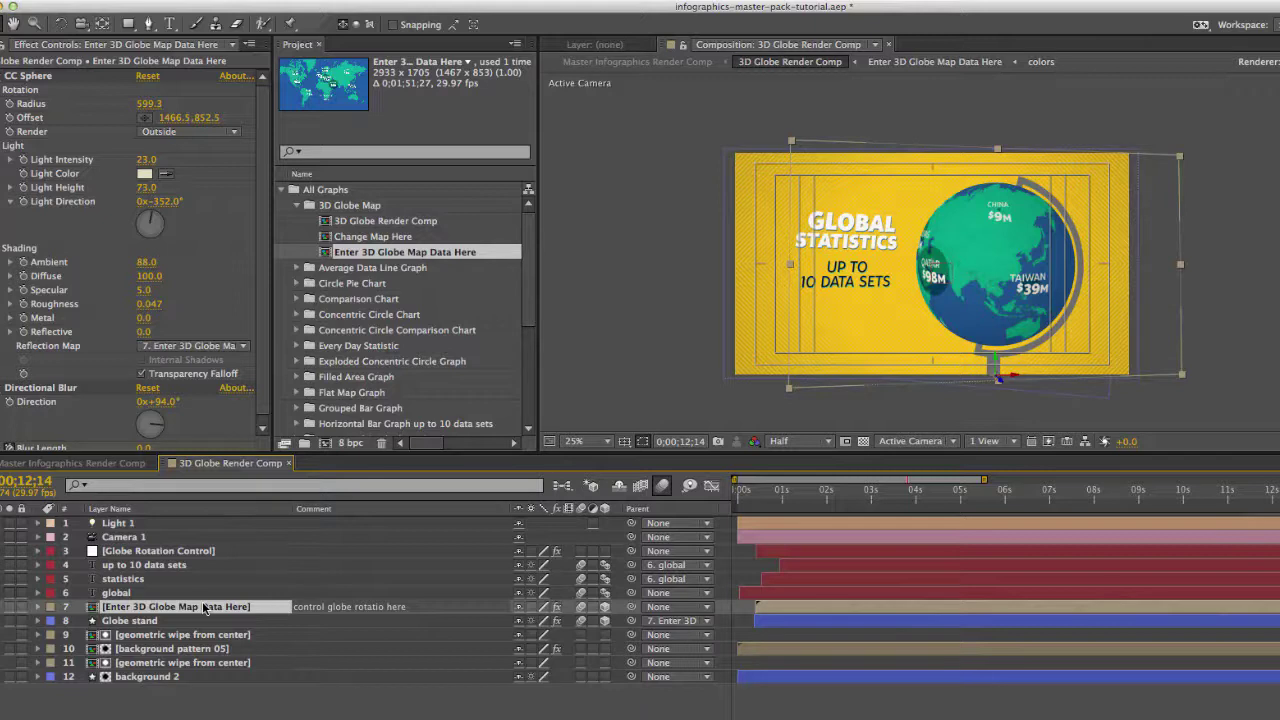
{"action": "left_click", "coordinate": [137, 553]}
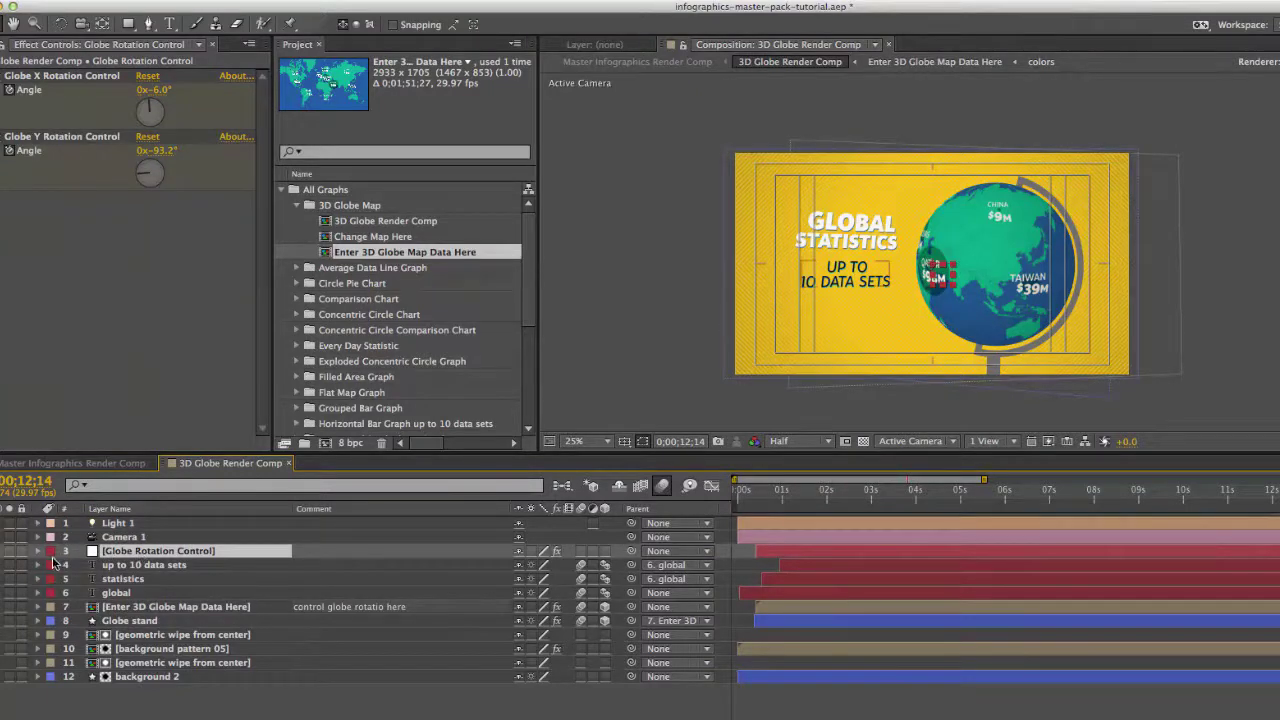
Reveal the Globe Rotation Control's keyframed X and Y rotation properties with U
{"action": "left_click", "coordinate": [37, 553]}
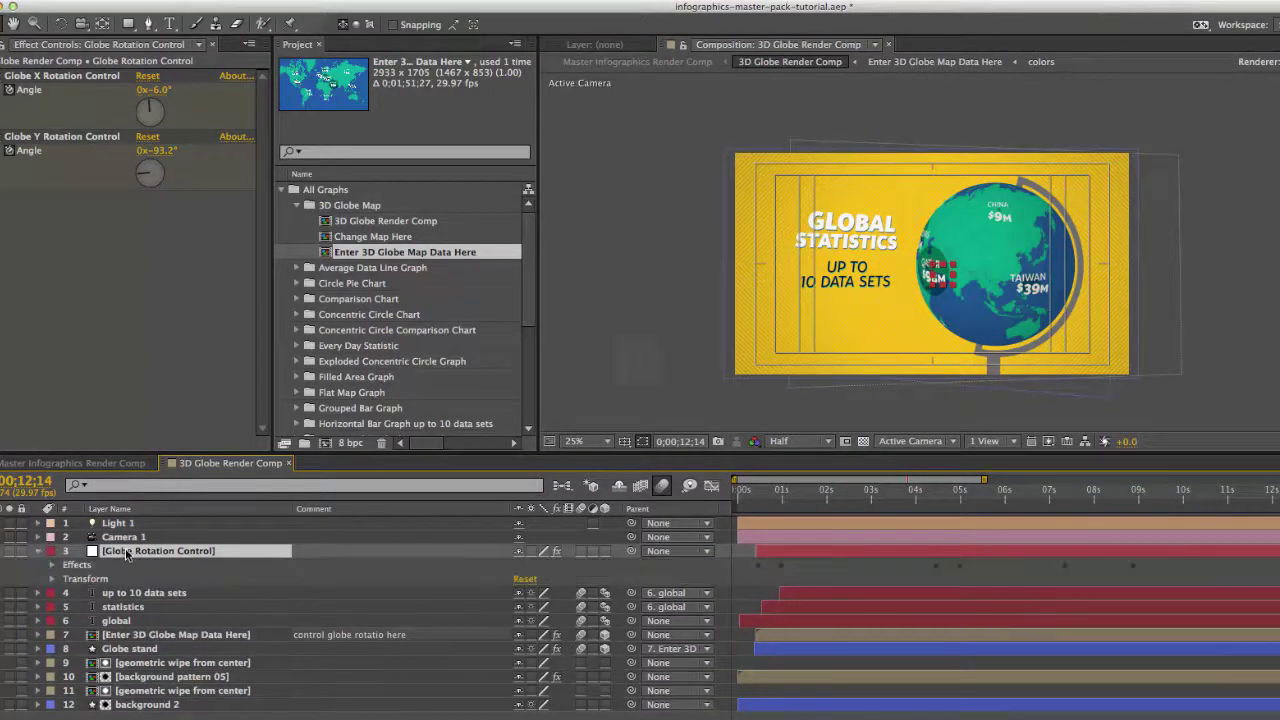
{"action": "key", "text": "u"}
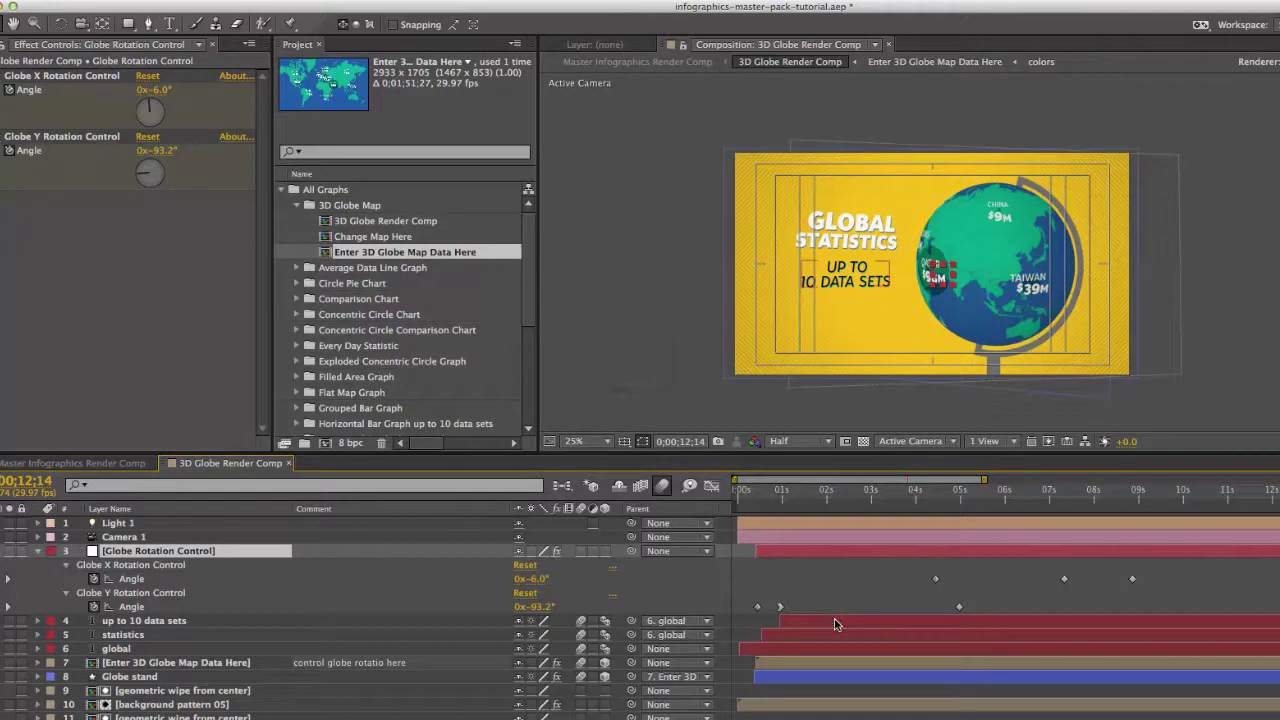
{"action": "left_click", "coordinate": [130, 566]}
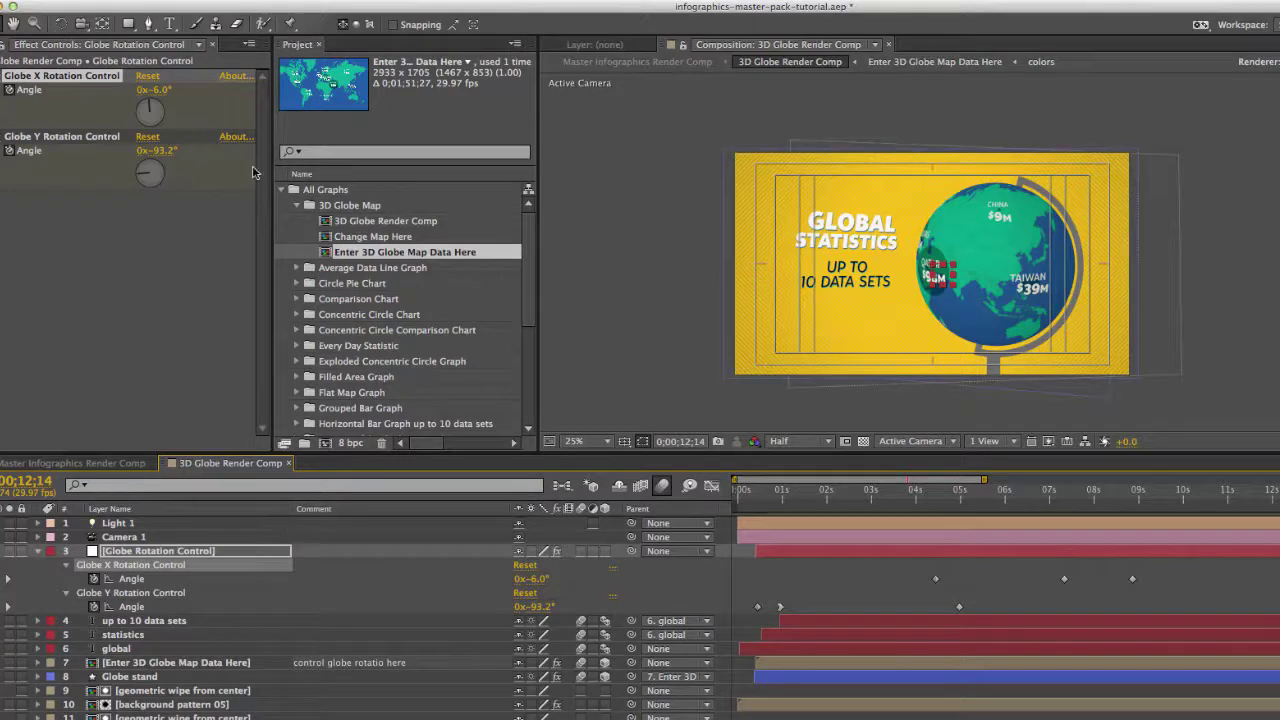
{"action": "left_click", "coordinate": [70, 143]}
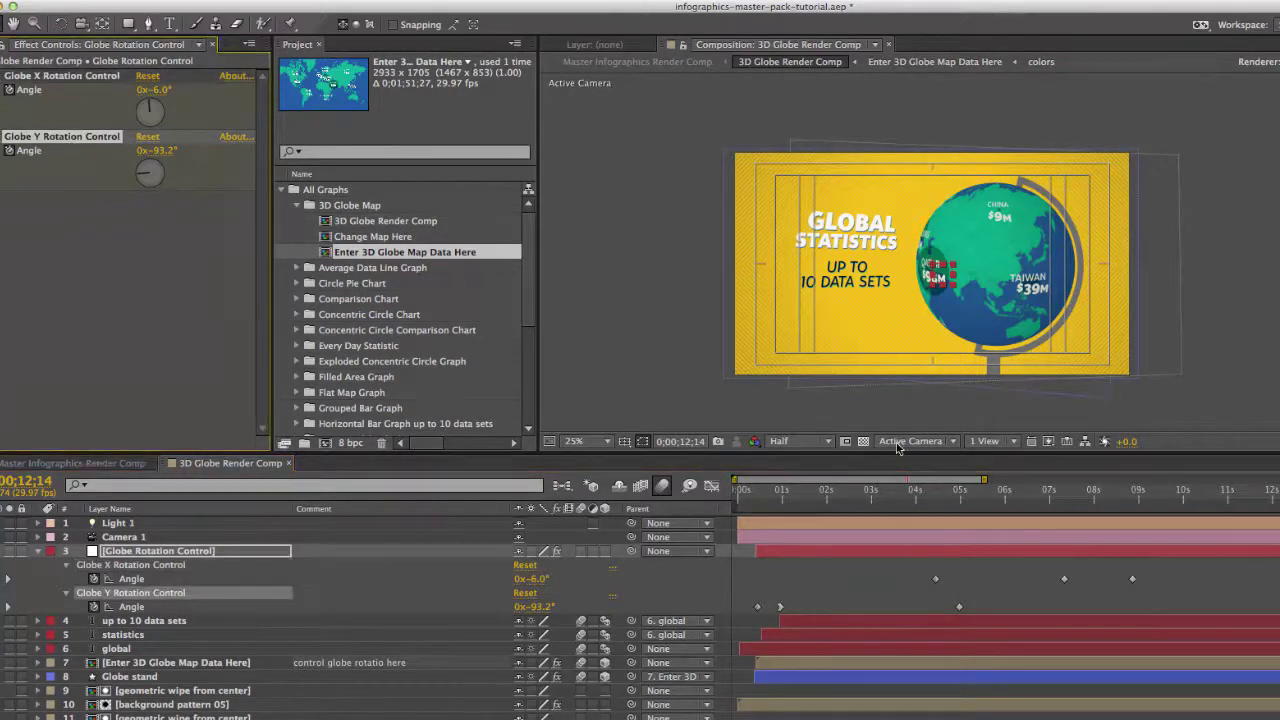
Preview the spin between 0;00;01;01 and 0;00;06;19, stepping through the X and Y angle keyframes
{"action": "left_click", "coordinate": [1034, 497]}
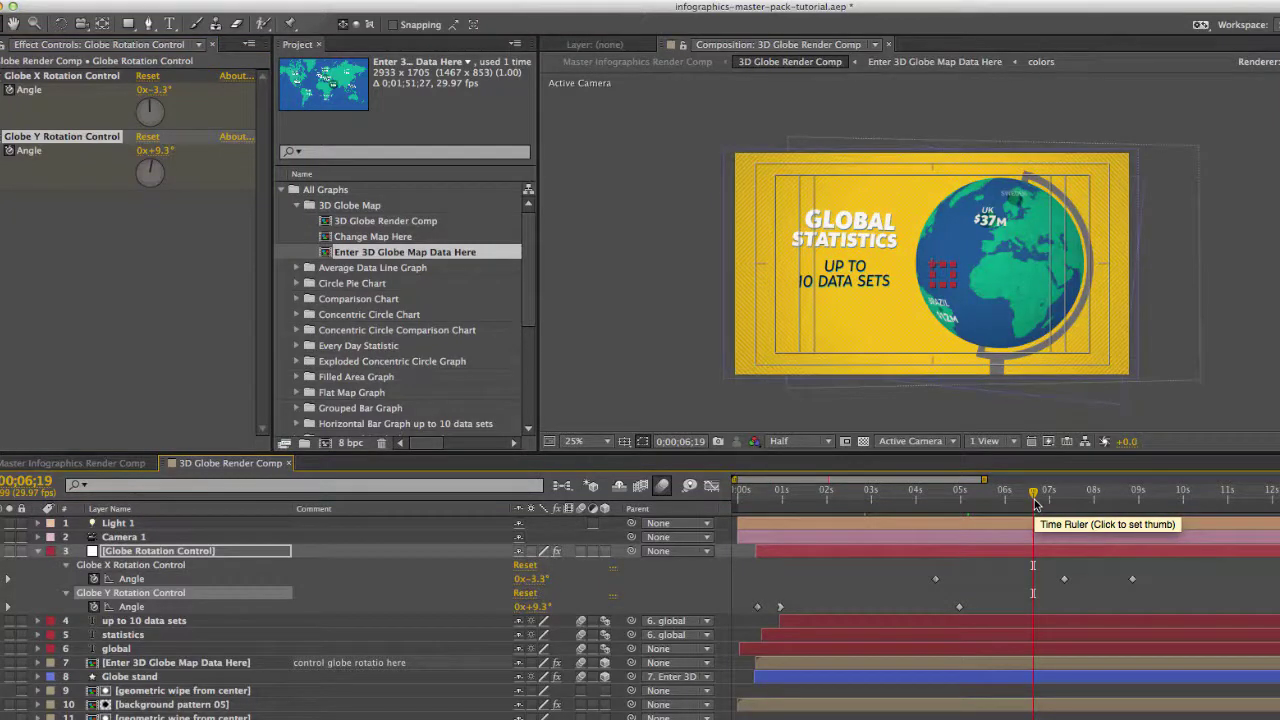
{"action": "left_click", "coordinate": [784, 497]}
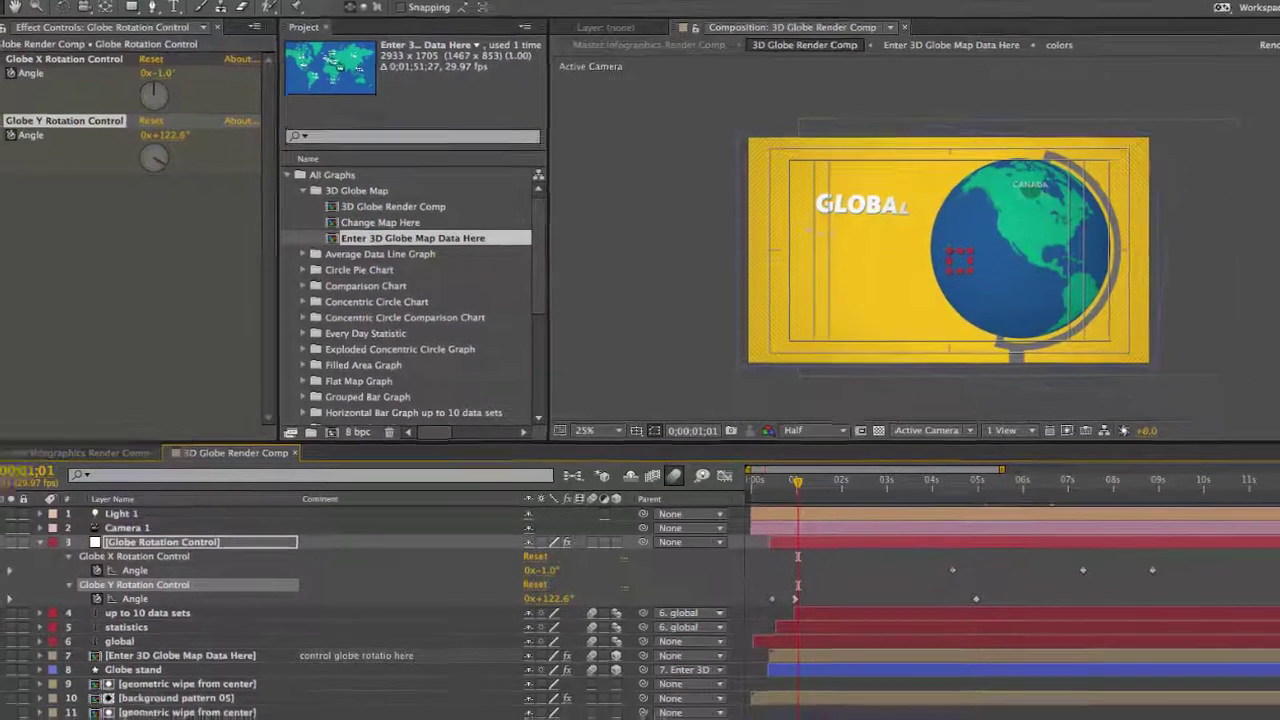
{"action": "left_click", "coordinate": [0, 606]}
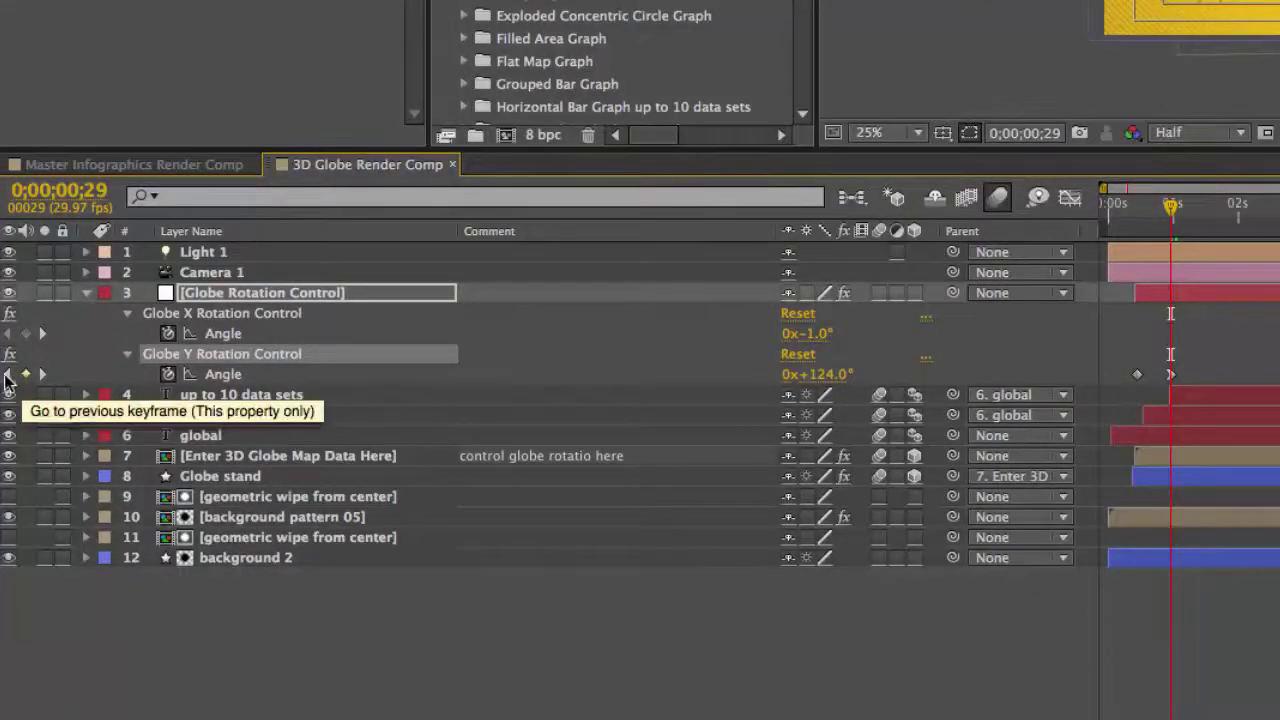
{"action": "left_click", "coordinate": [42, 376]}
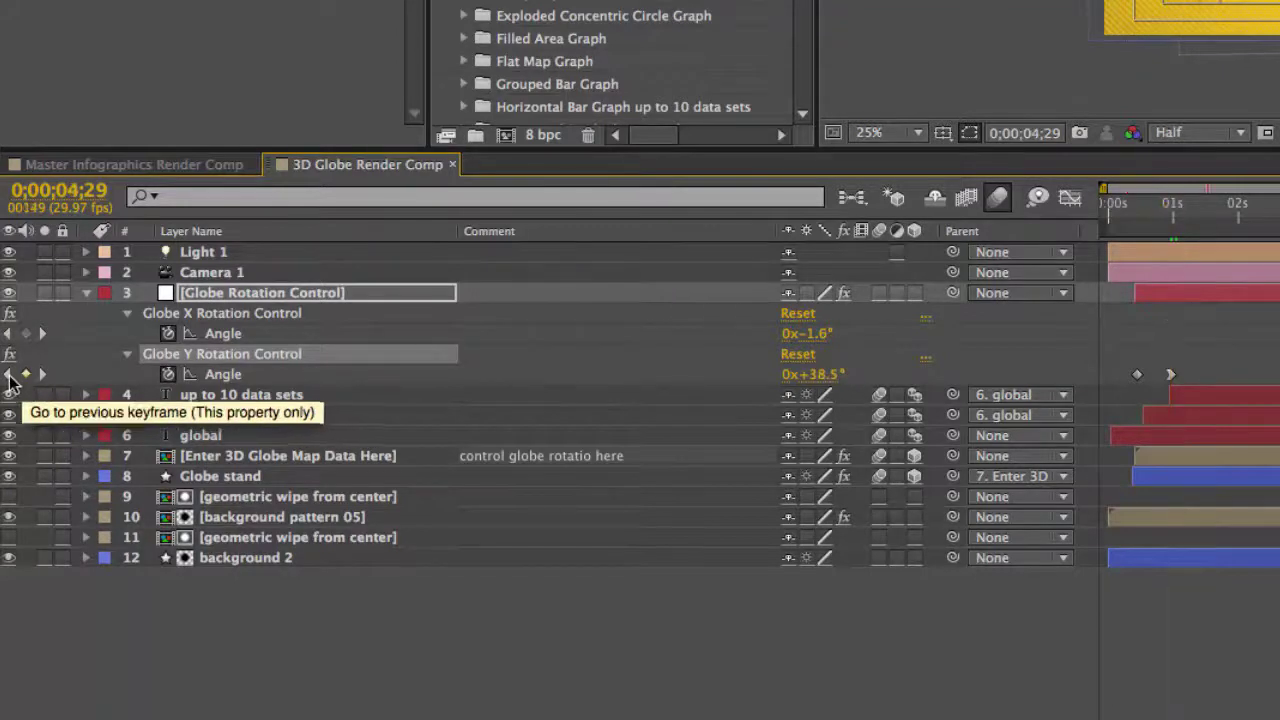
{"action": "left_click", "coordinate": [10, 374]}
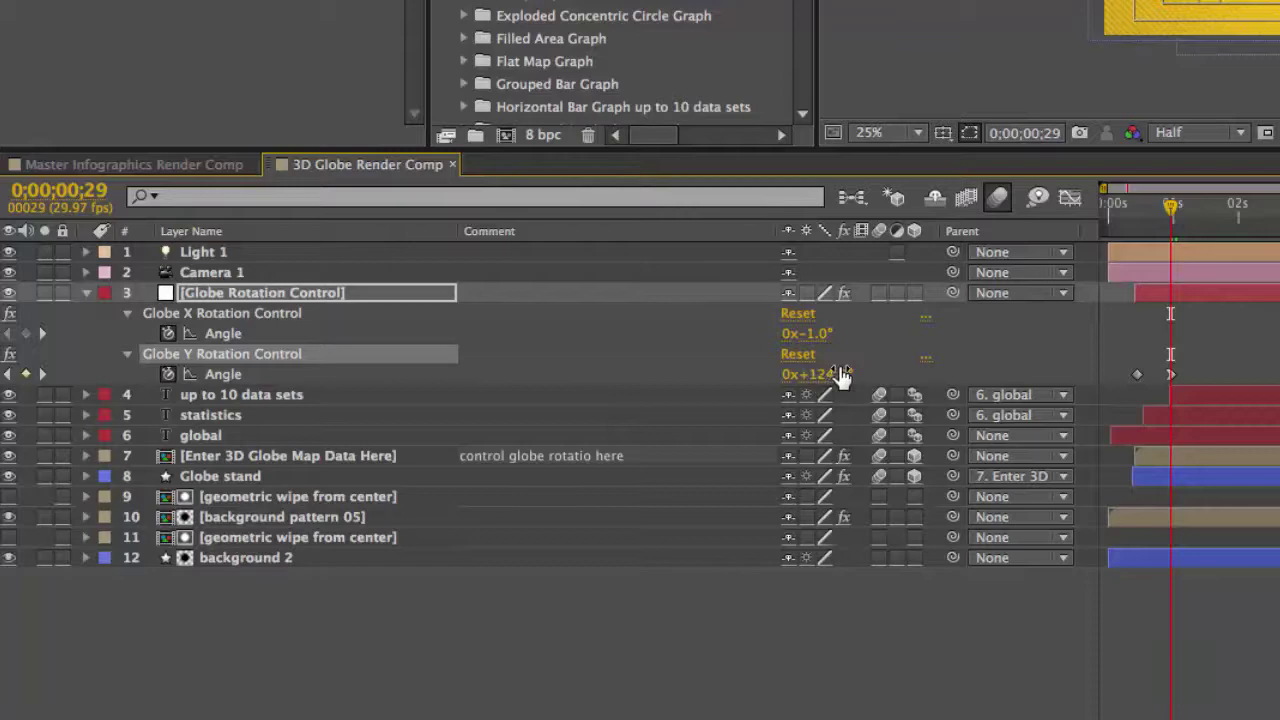
{"action": "left_click", "coordinate": [42, 333]}
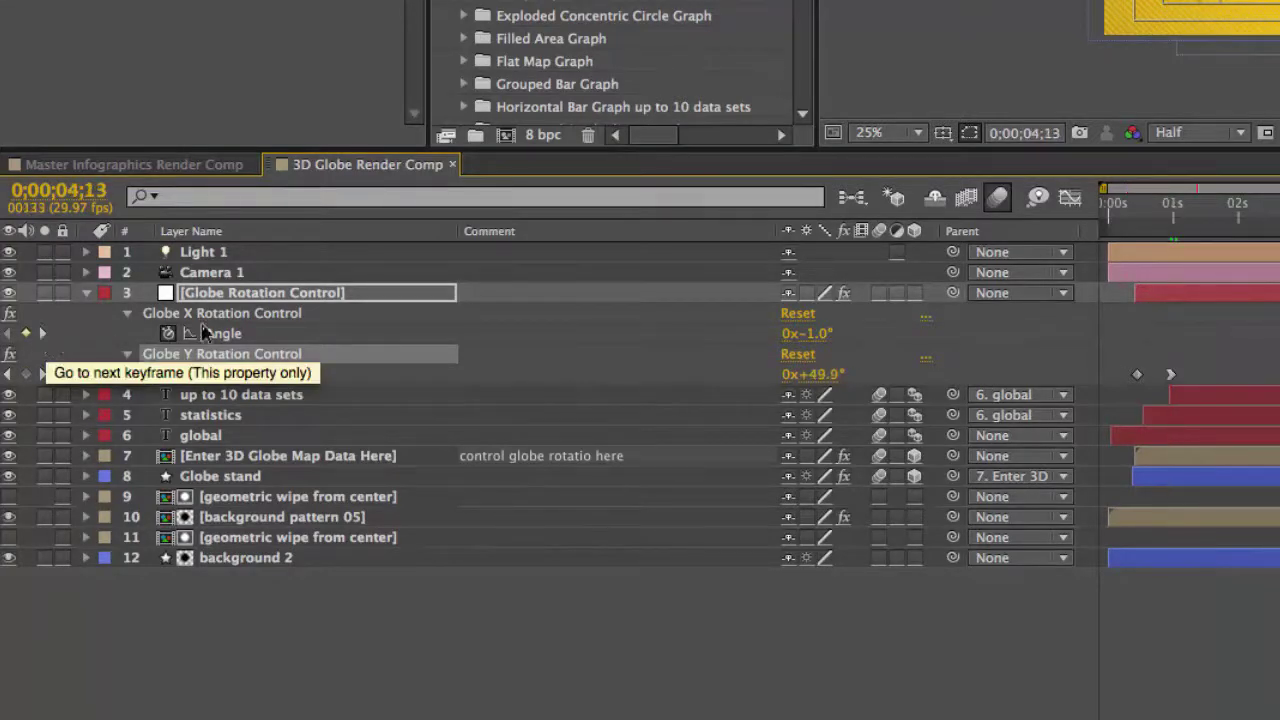
{"action": "left_click", "coordinate": [250, 315]}
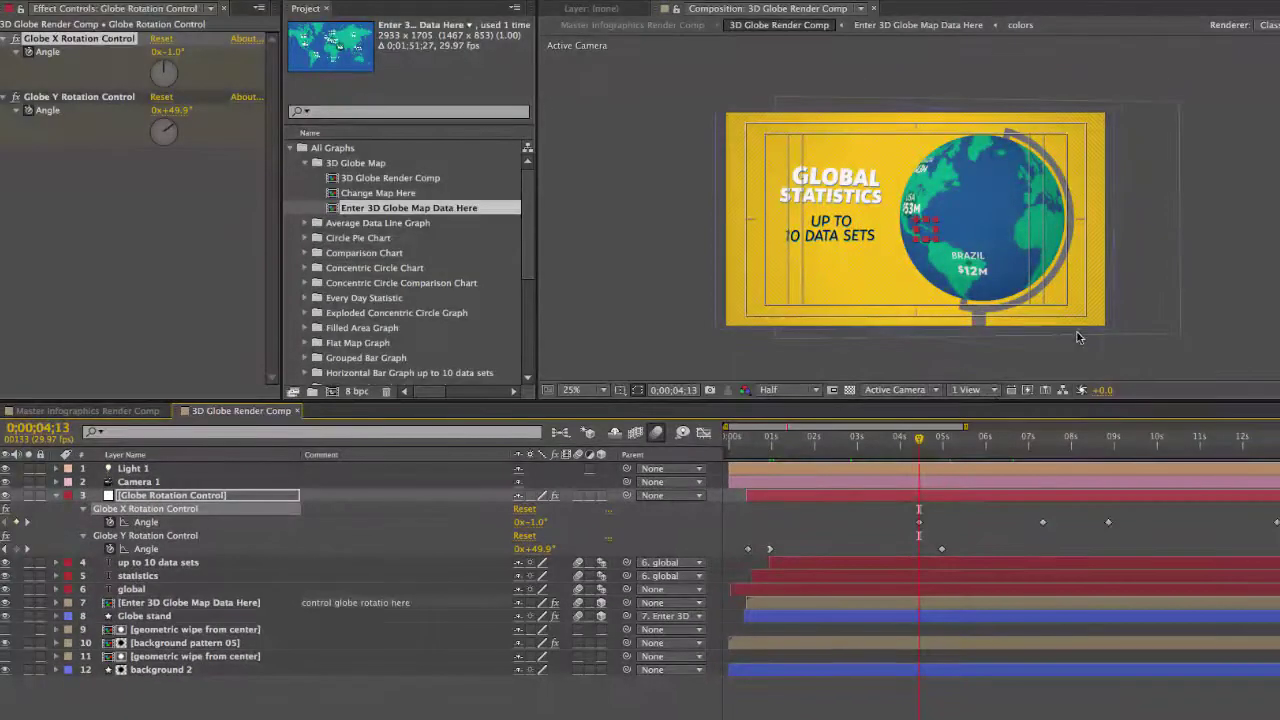
Keyframe the Globe X rotation angle at 0x+3.4° at 0;00;08;18
{"action": "left_click", "coordinate": [1030, 452]}
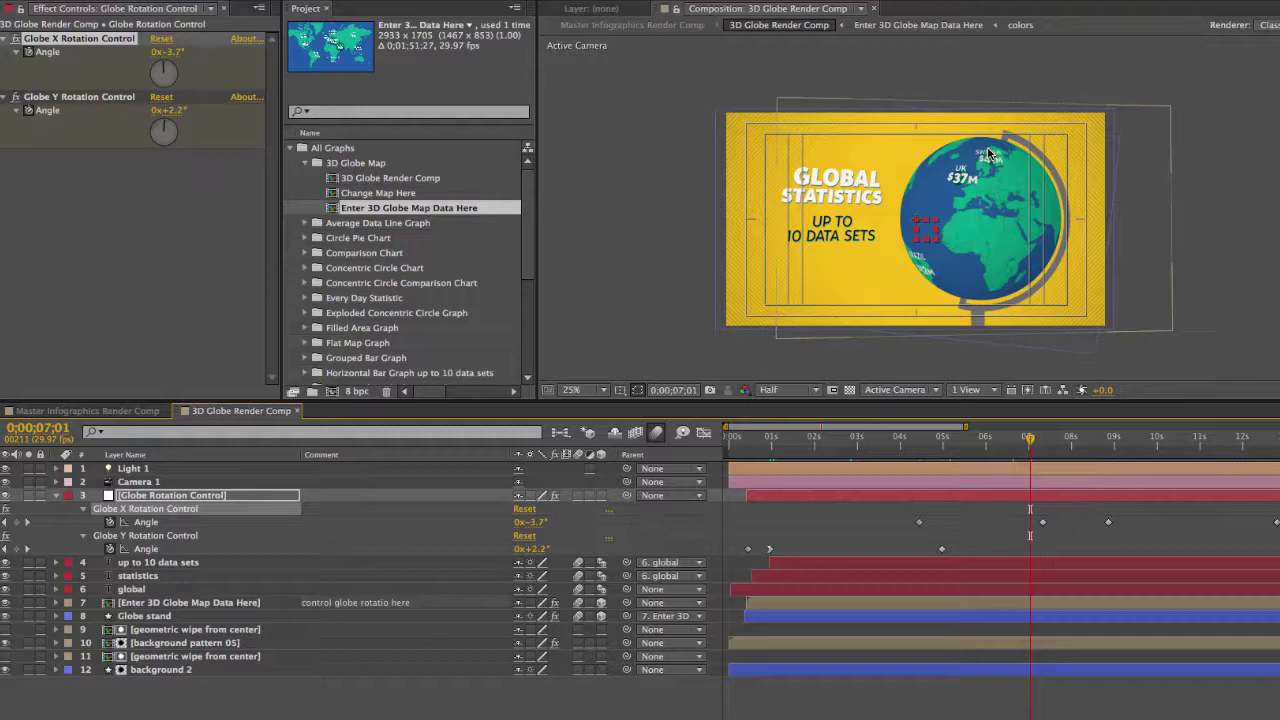
{"action": "left_click", "coordinate": [1062, 440]}
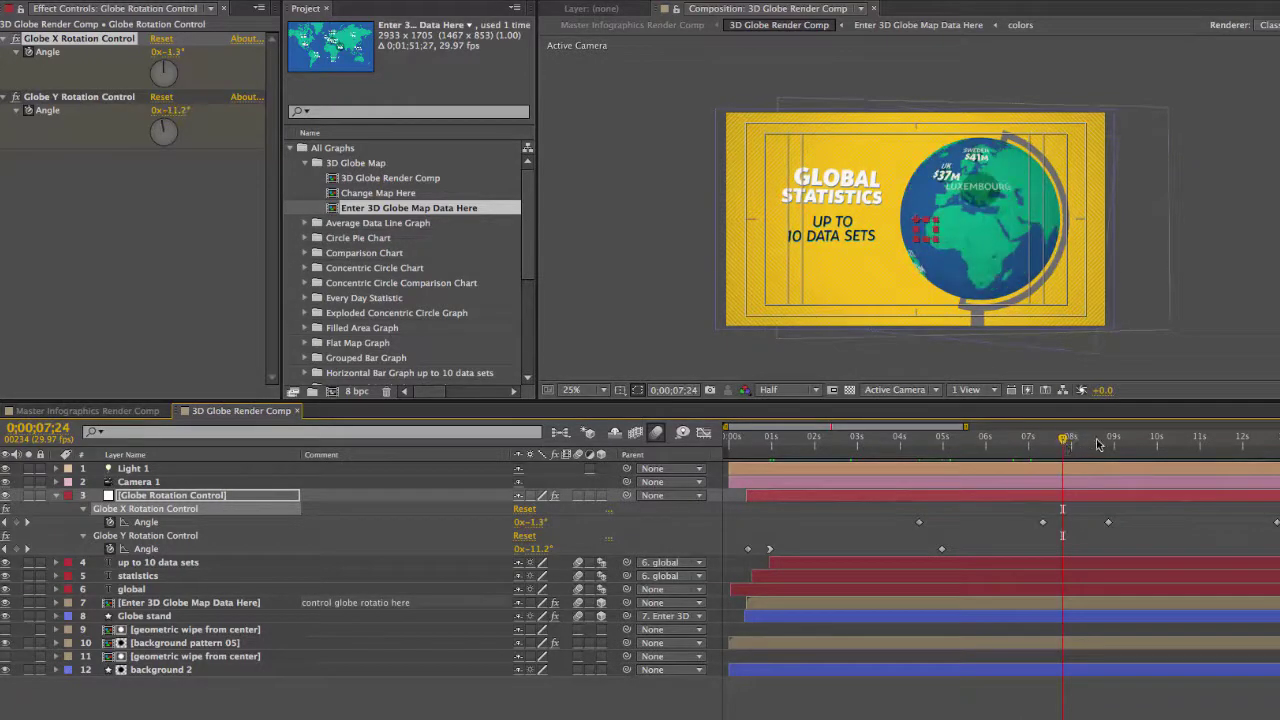
{"action": "left_click", "coordinate": [1098, 441]}
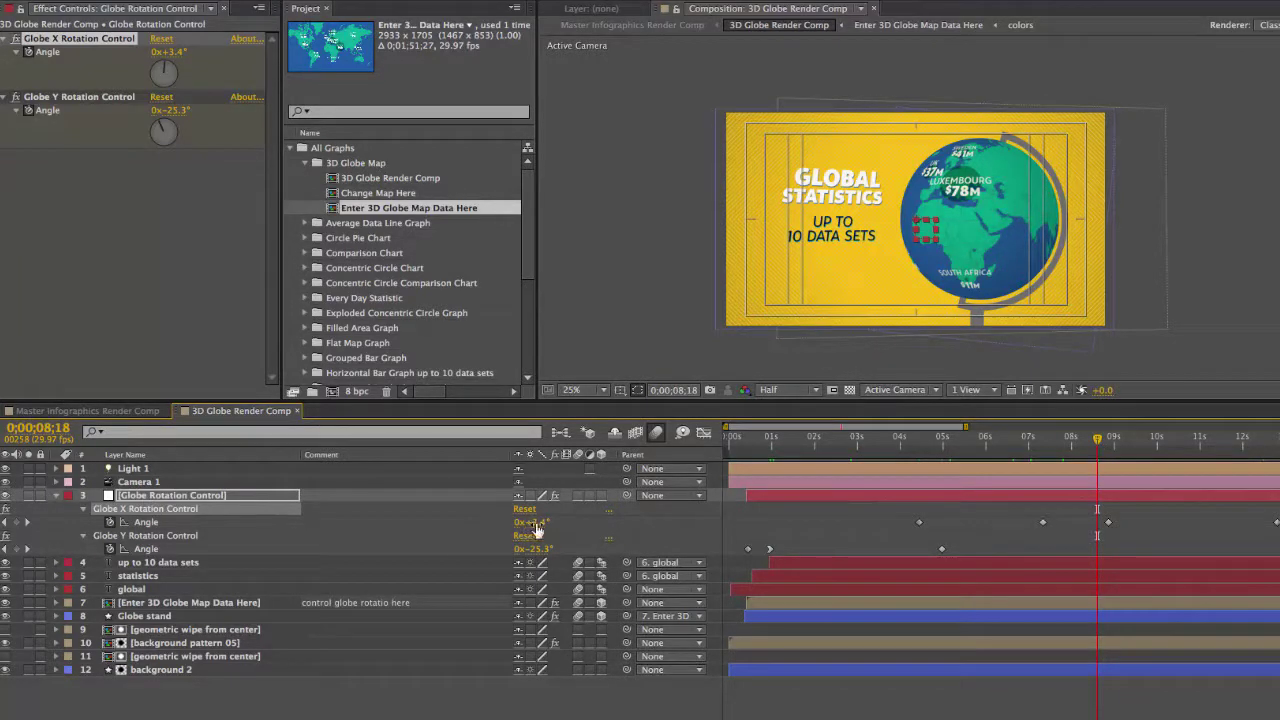
{"action": "mouse_move", "coordinate": [537, 530]}
{"action": "left_mouse_down"}
{"action": "mouse_move", "coordinate": [518, 525]}
{"action": "mouse_move", "coordinate": [562, 527]}
{"action": "left_mouse_up"}
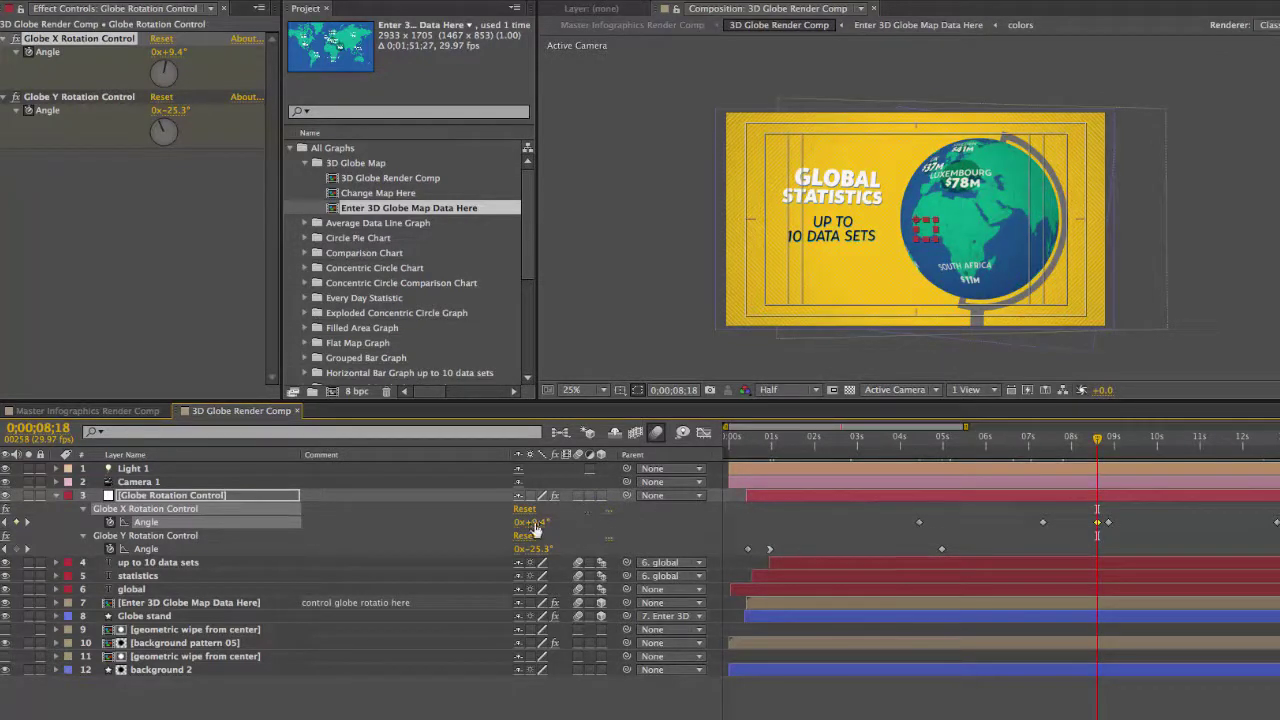
{"action": "left_click_drag", "start_coordinate": [535, 528], "coordinate": [515, 528]}
{"action": "left_click", "coordinate": [137, 590]}
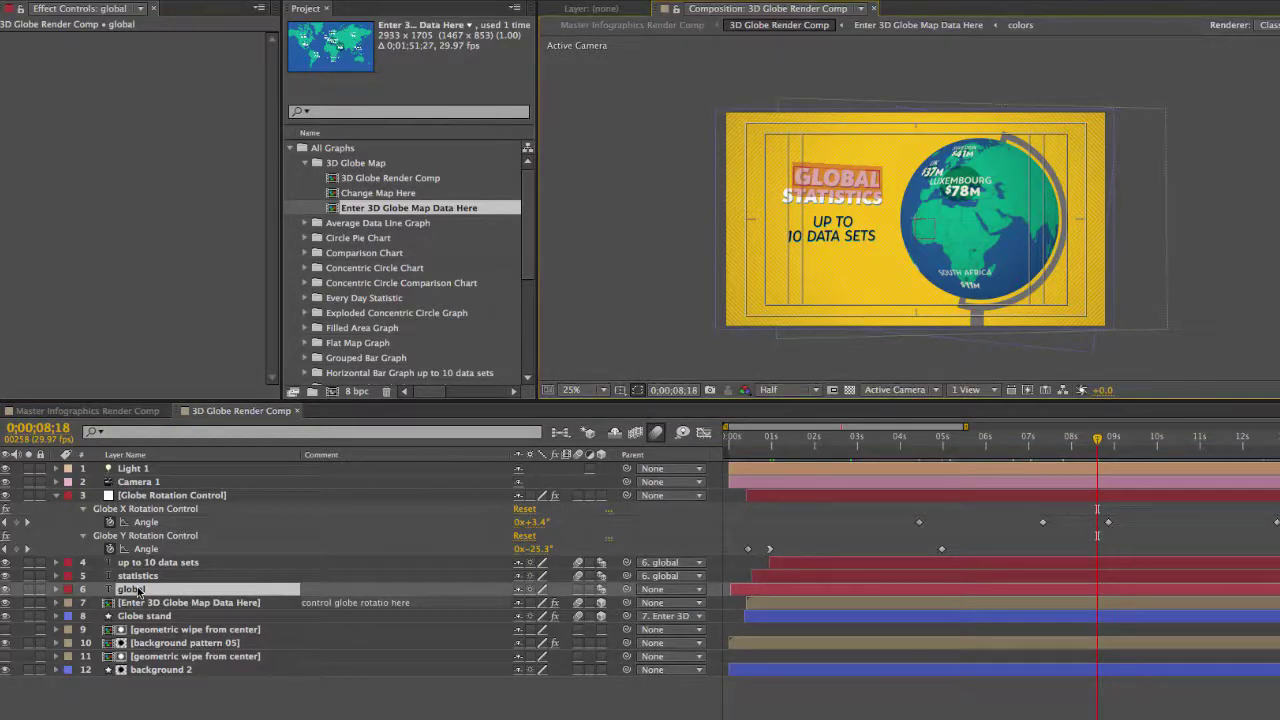
Retype the headline text layers to 'our' and 'globe' so it reads OUR GLOBE
{"action": "type", "text": "our"}
{"action": "left_click", "coordinate": [141, 577]}
{"action": "key", "text": "Return"}
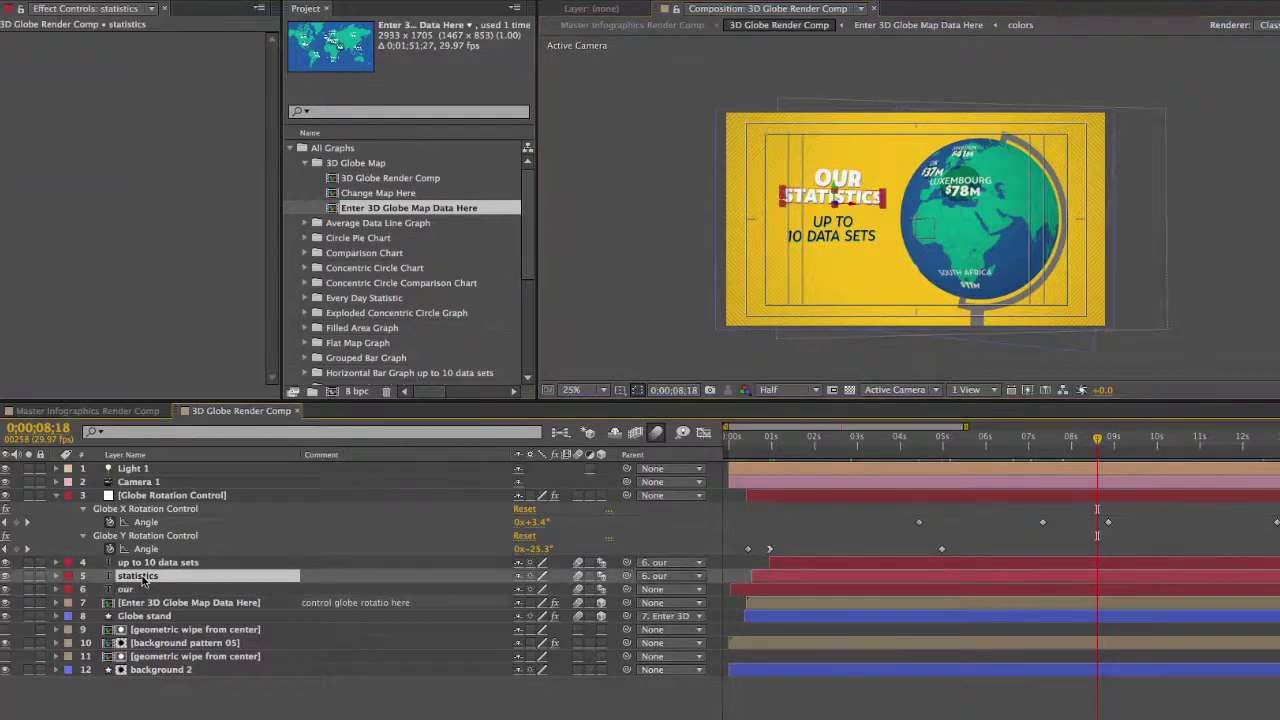
{"action": "type", "text": "globe"}
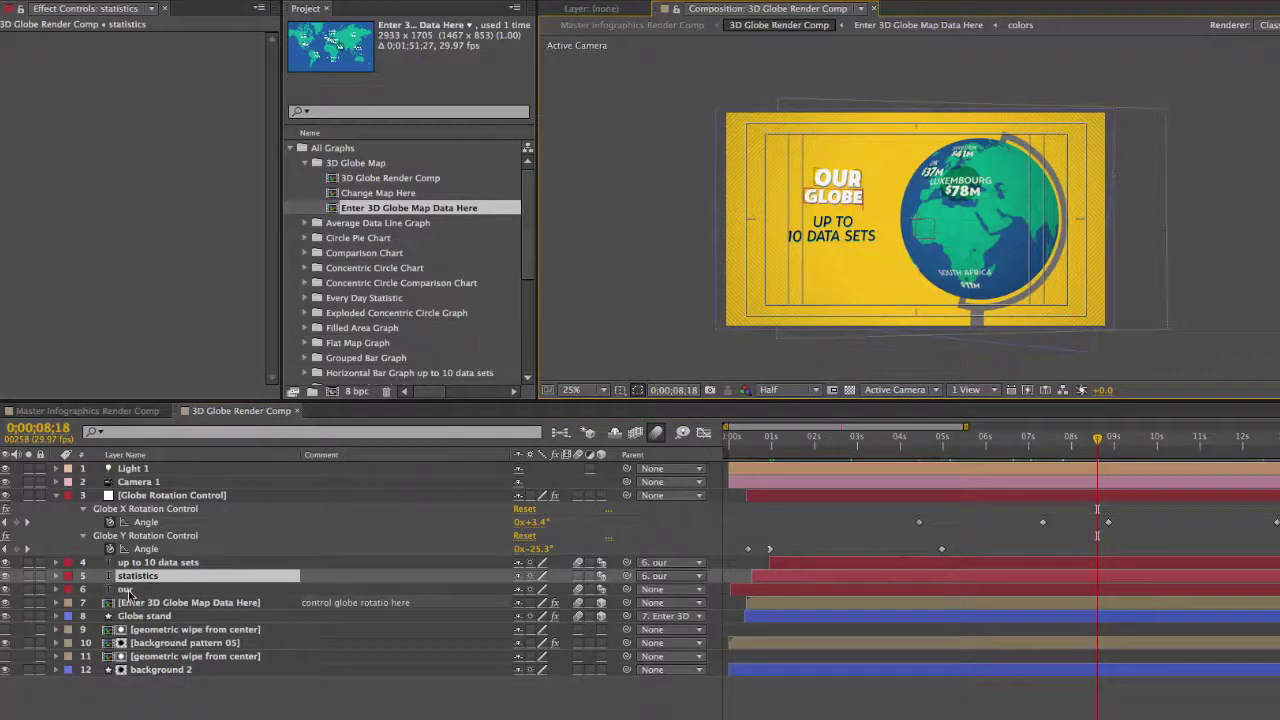
{"action": "left_click", "coordinate": [128, 590]}
{"action": "key", "text": "Return"}
{"action": "left_click", "coordinate": [150, 566]}
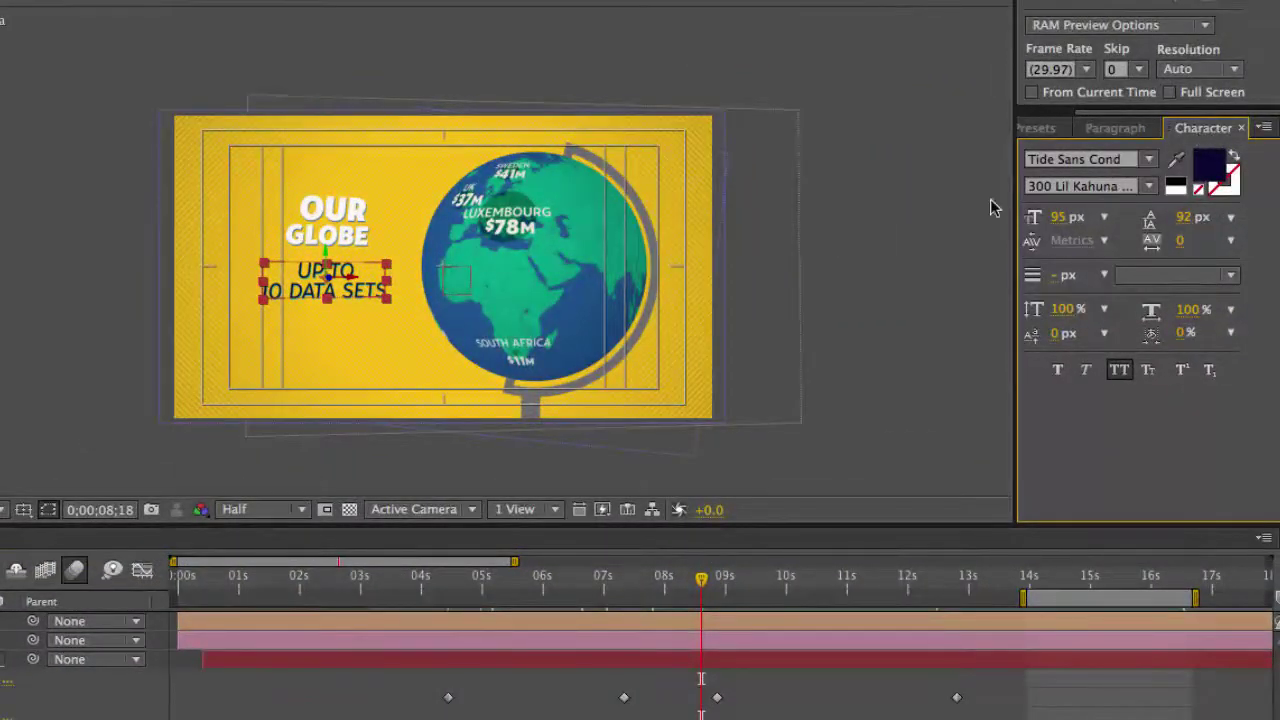
{"action": "left_click", "coordinate": [330, 236]}
{"action": "key", "text": "ctrl+shift+a"}
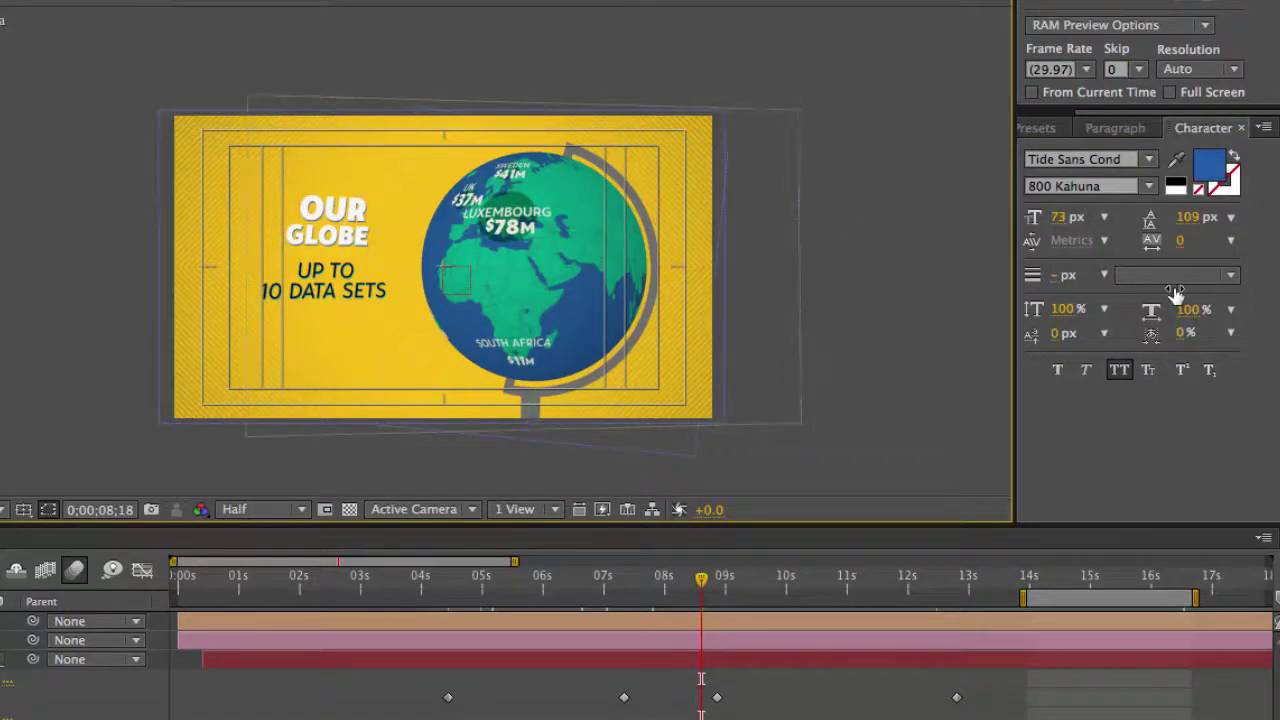
{"action": "left_click", "coordinate": [1120, 372]}
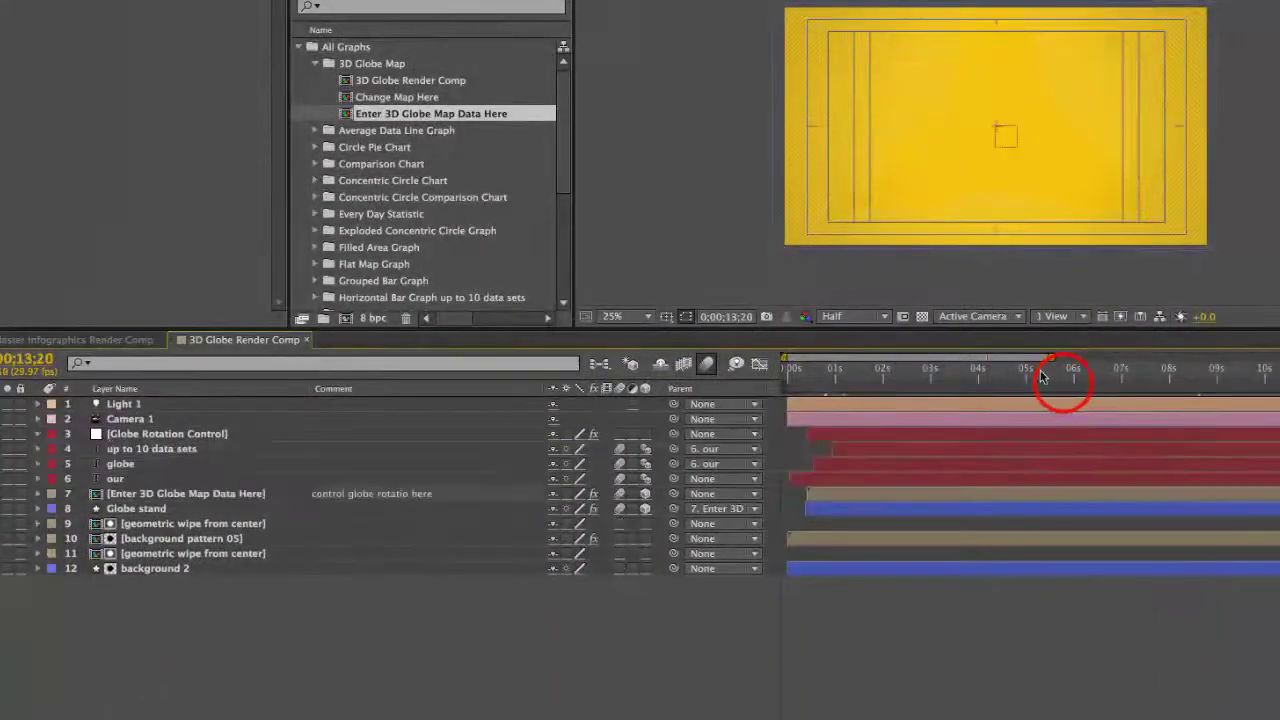
Open the Enter 3D Globe Map Data Here precomp and select the Enter Map Data Here layer
{"action": "left_click", "coordinate": [1063, 374]}
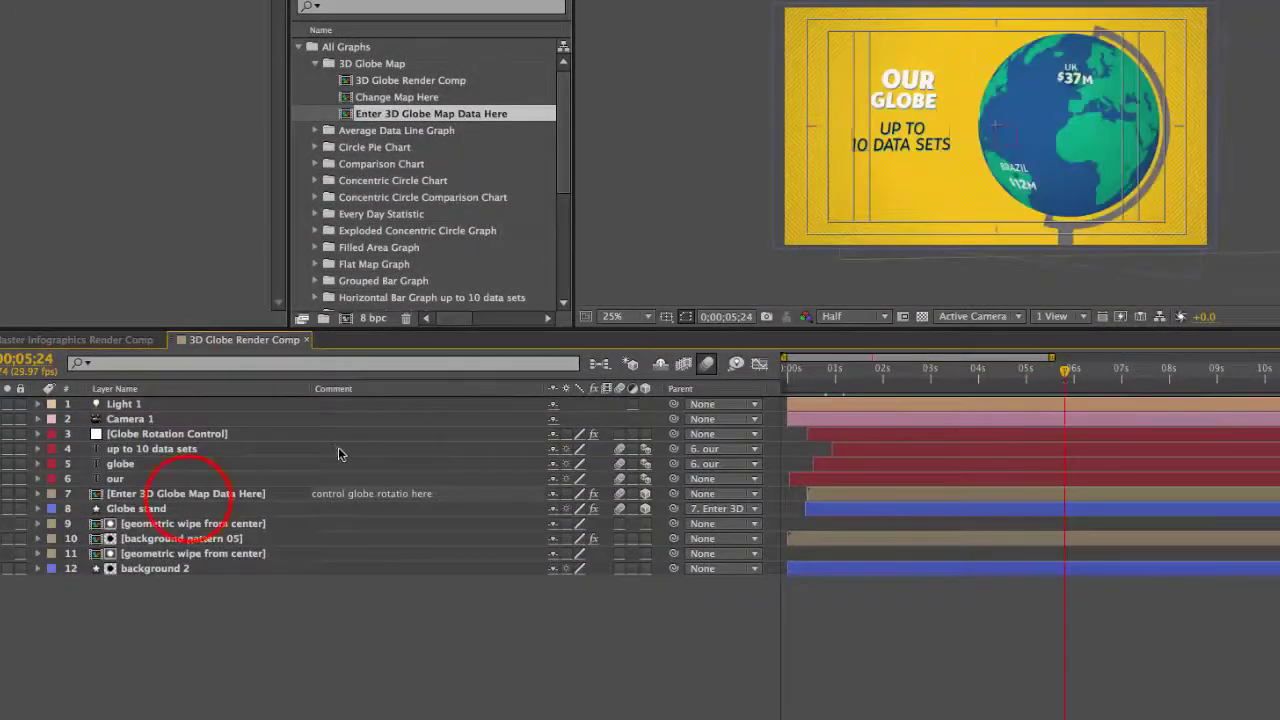
{"action": "left_click", "coordinate": [185, 493]}
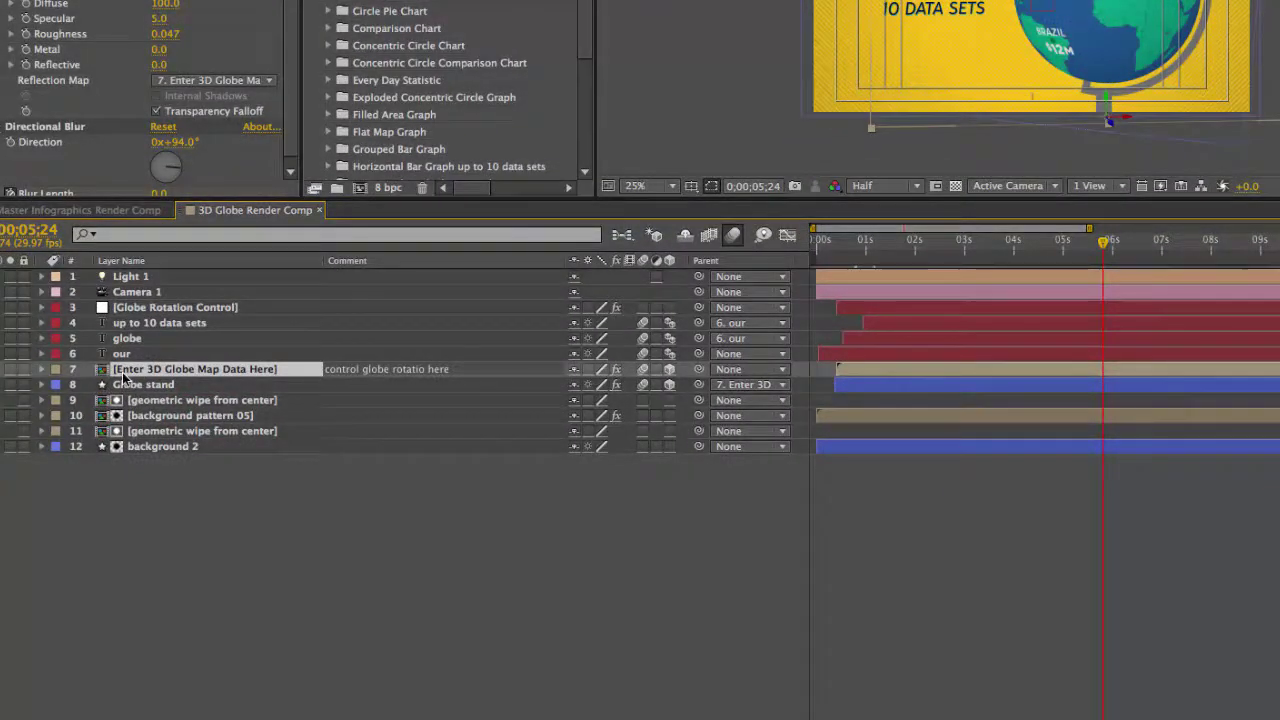
{"action": "left_click", "coordinate": [124, 375]}
{"action": "double_click", "coordinate": [126, 375]}
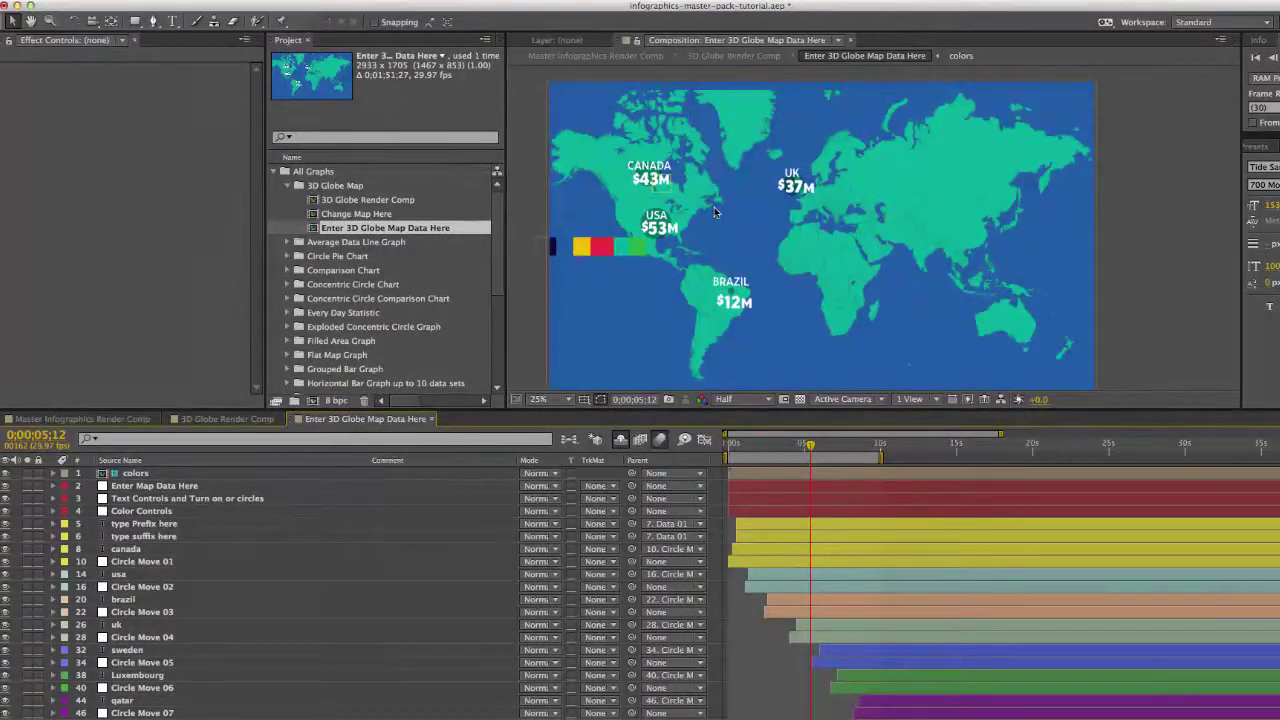
{"action": "left_click", "coordinate": [1016, 452]}
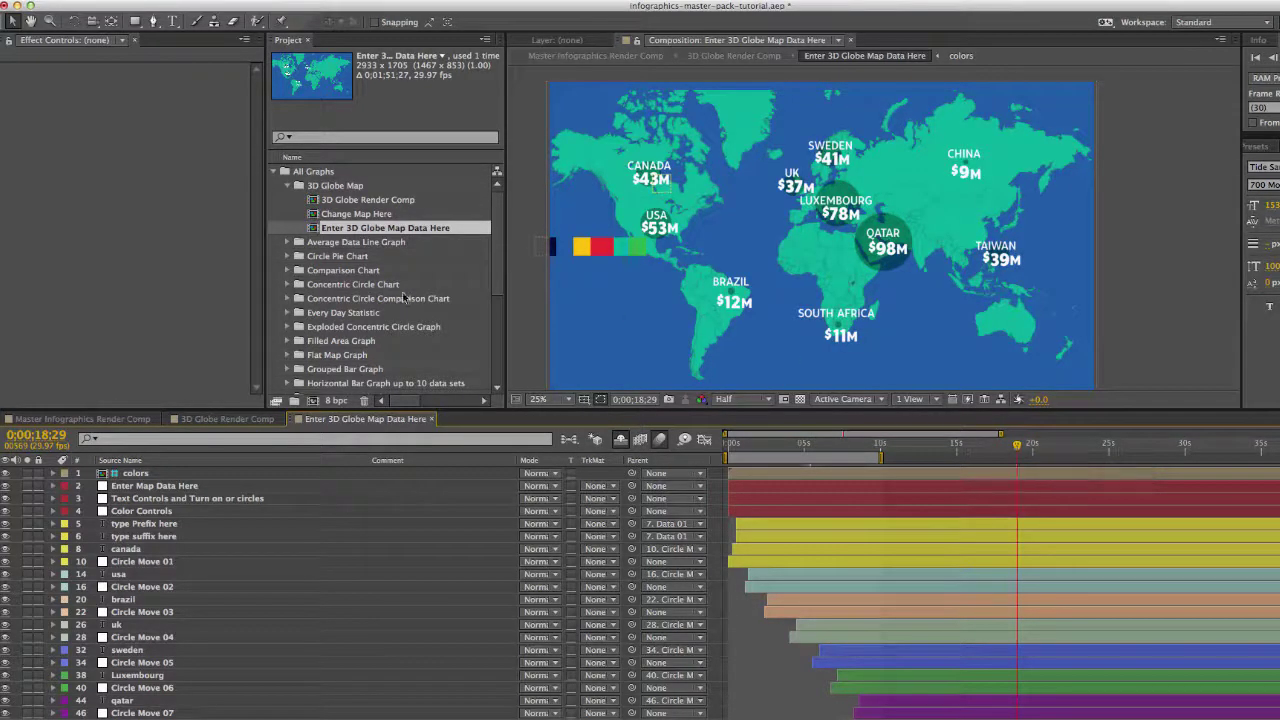
{"action": "left_click", "coordinate": [125, 487]}
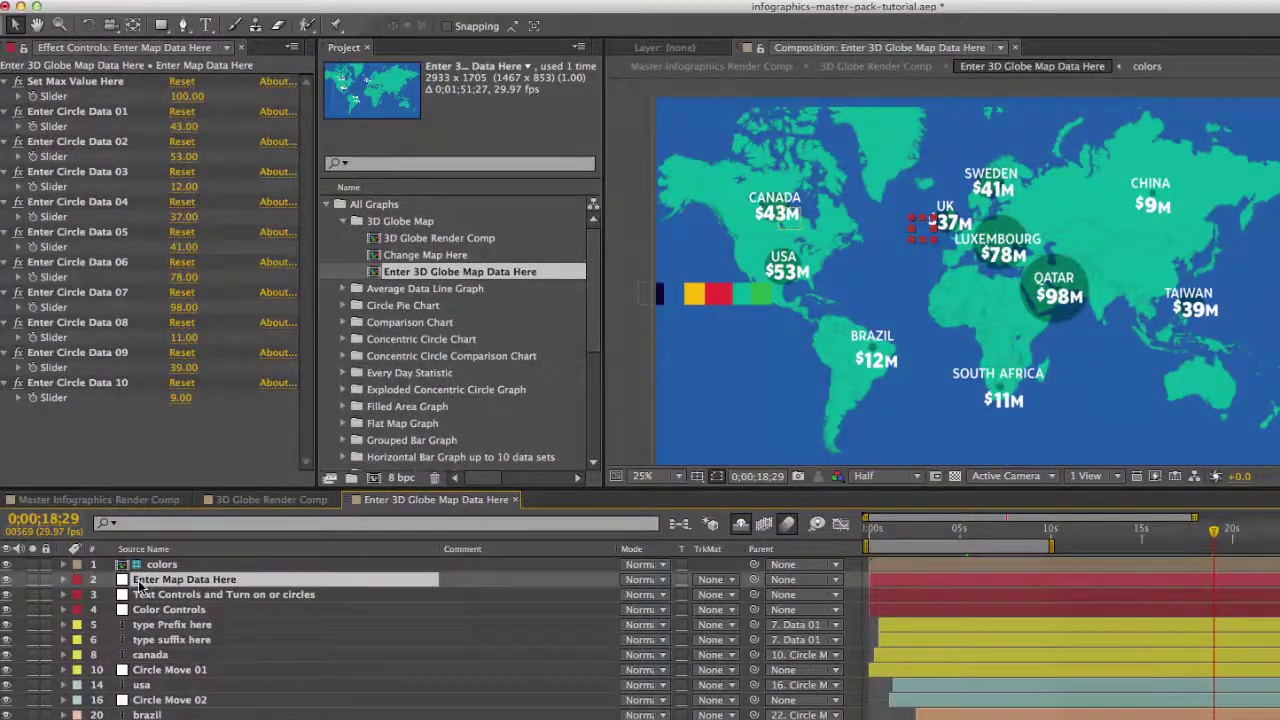
Set Enter Circle Data 01 to 57 so Canada's circle reads $57M
{"action": "left_click", "coordinate": [75, 87]}
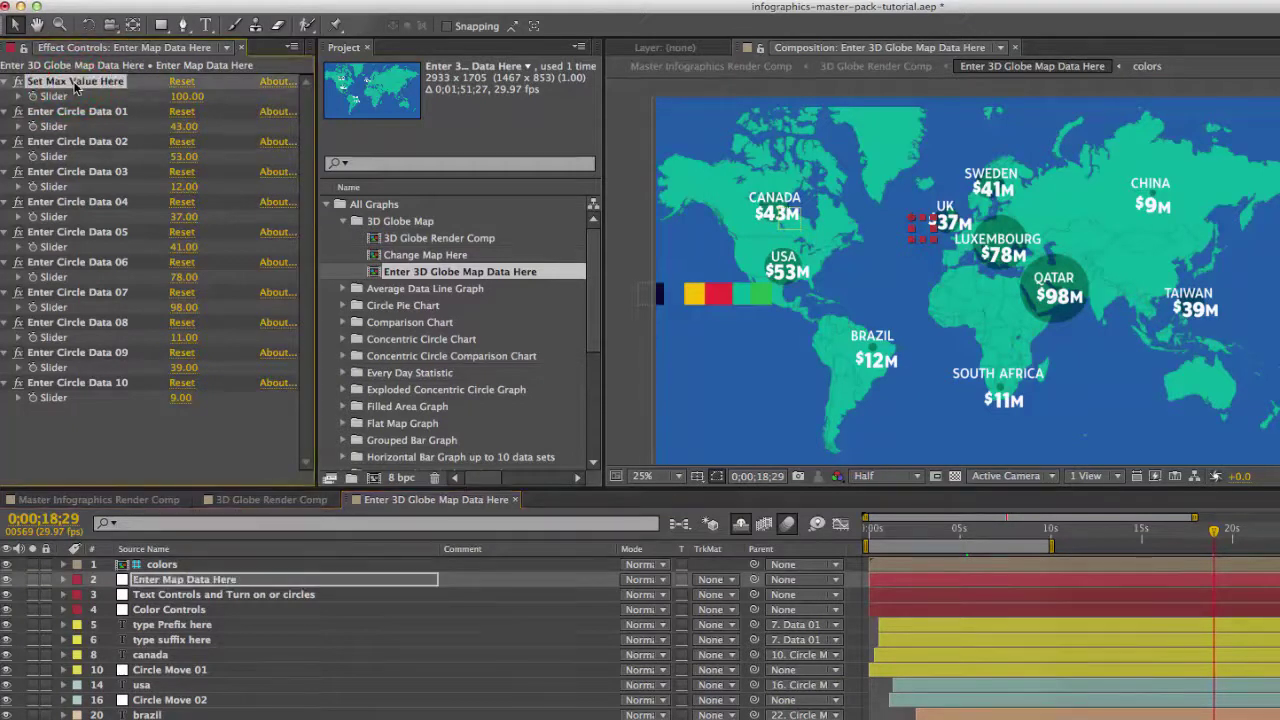
{"action": "left_click", "coordinate": [178, 127]}
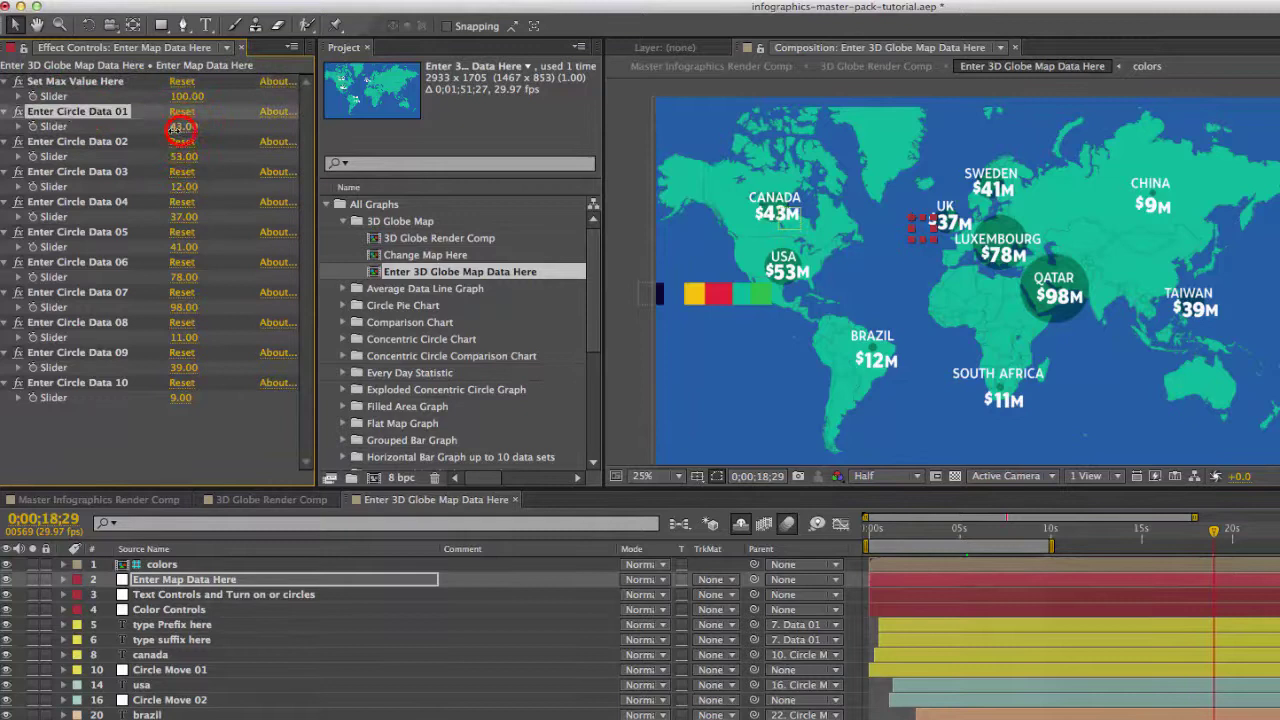
{"action": "left_click_drag", "start_coordinate": [178, 127], "coordinate": [153, 133]}
{"action": "left_click", "coordinate": [185, 128]}
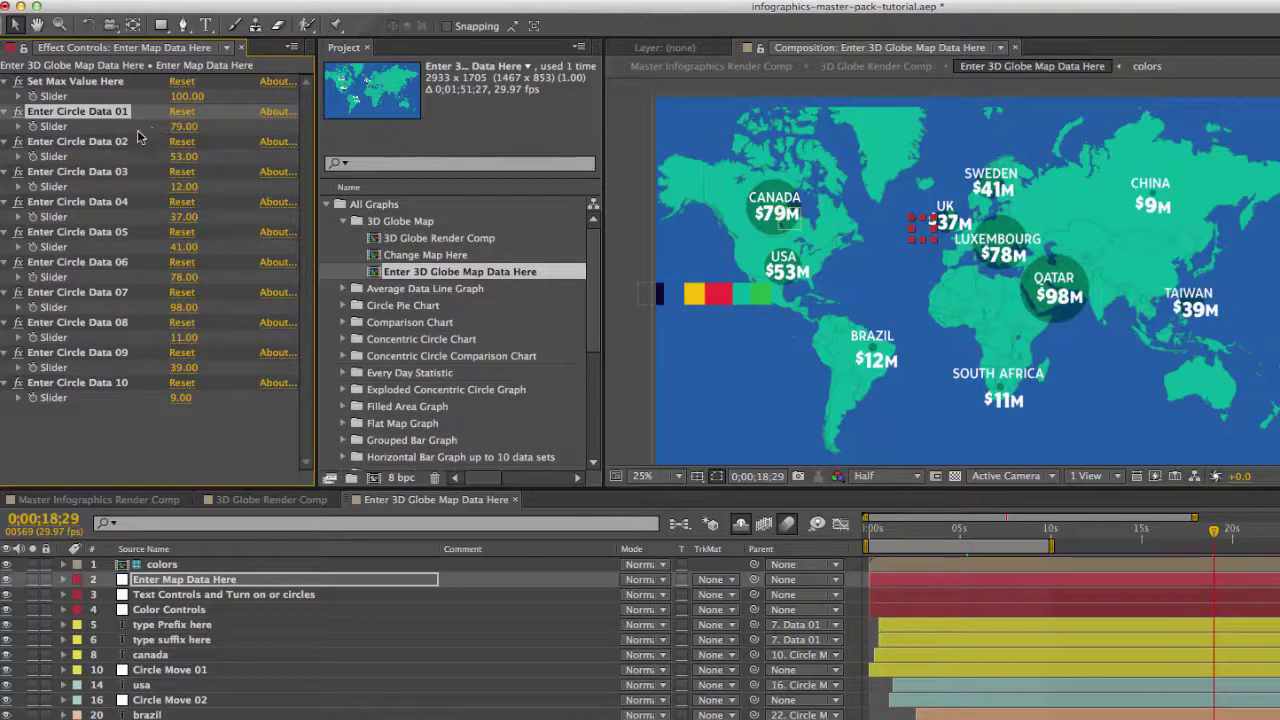
{"action": "left_click", "coordinate": [186, 133]}
{"action": "left_click_drag", "start_coordinate": [186, 133], "coordinate": [158, 131]}
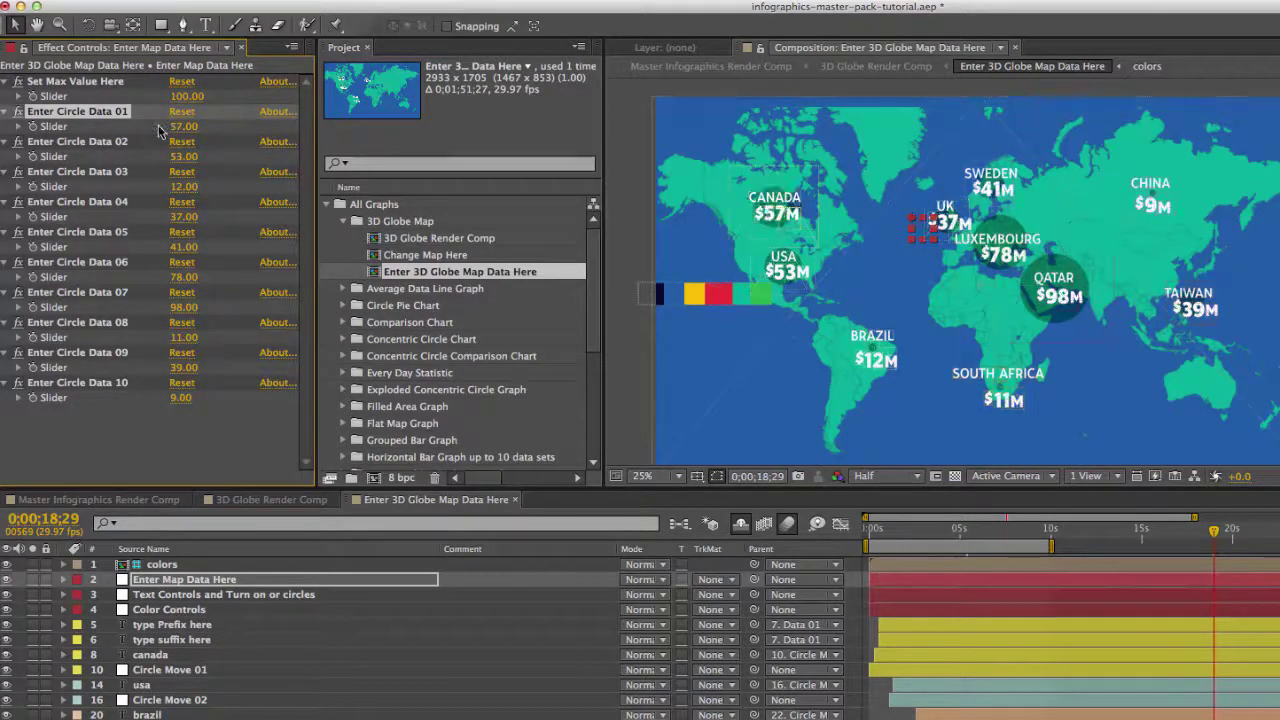
Try a Set Max Value of 200, then restore it to 100
{"action": "left_click", "coordinate": [108, 84]}
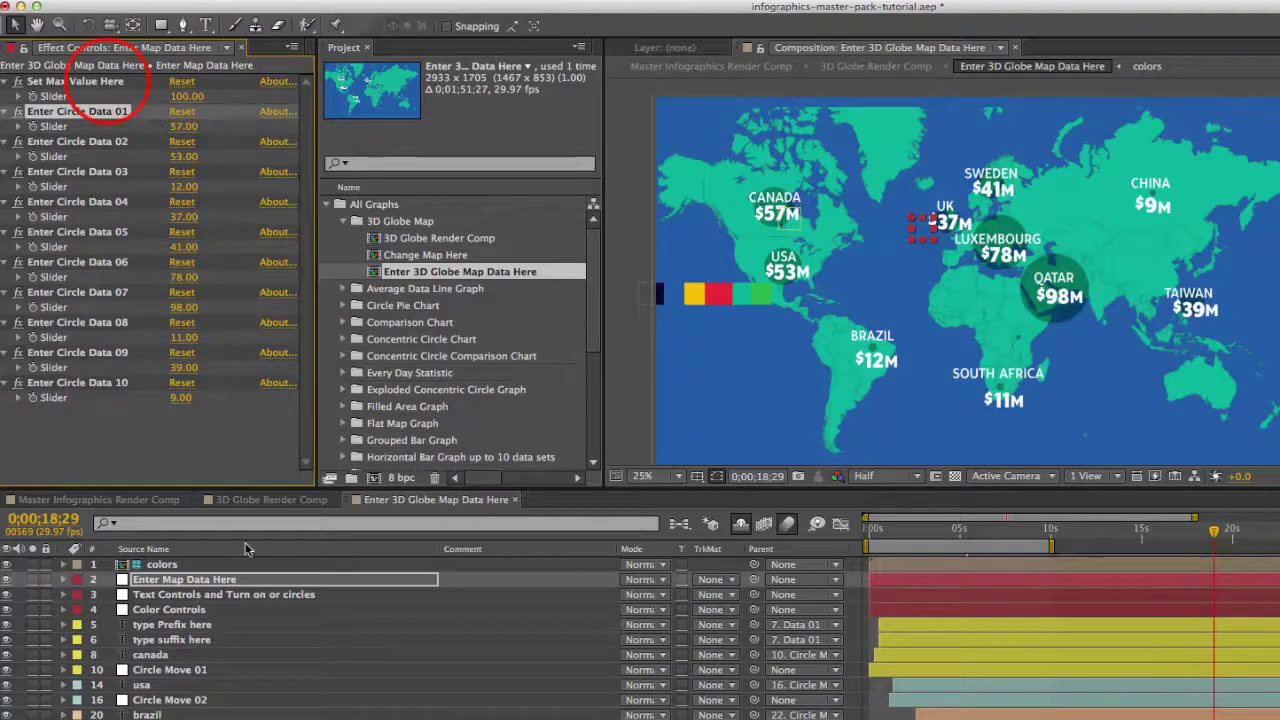
{"action": "left_click", "coordinate": [186, 96]}
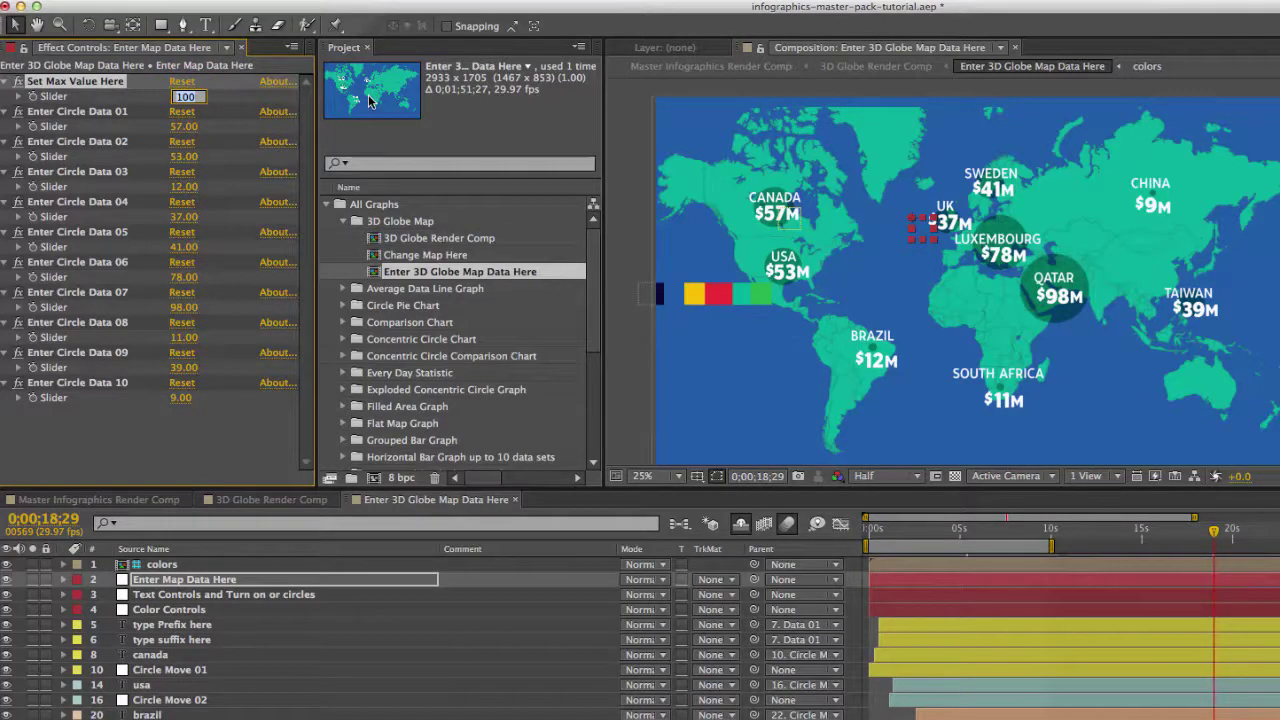
{"action": "type", "text": "200"}
{"action": "key", "text": "Return"}
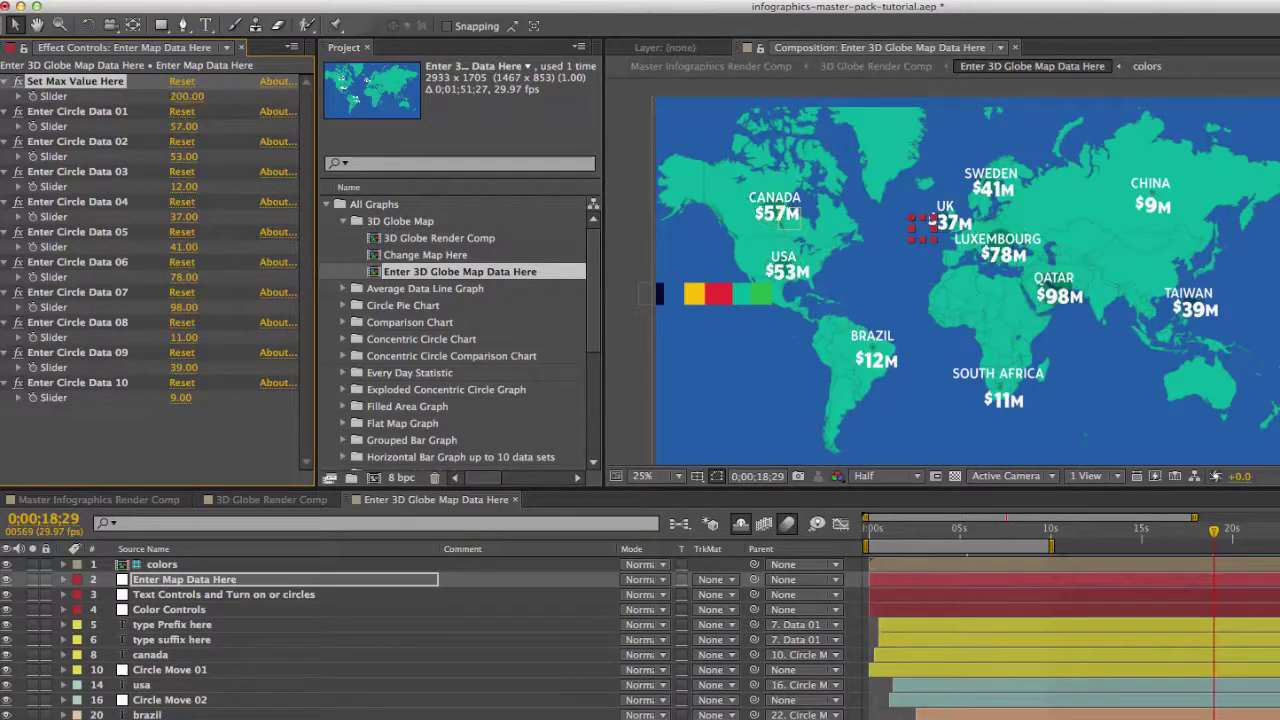
{"action": "left_click", "coordinate": [185, 97]}
{"action": "type", "text": "100"}
{"action": "key", "text": "Return"}
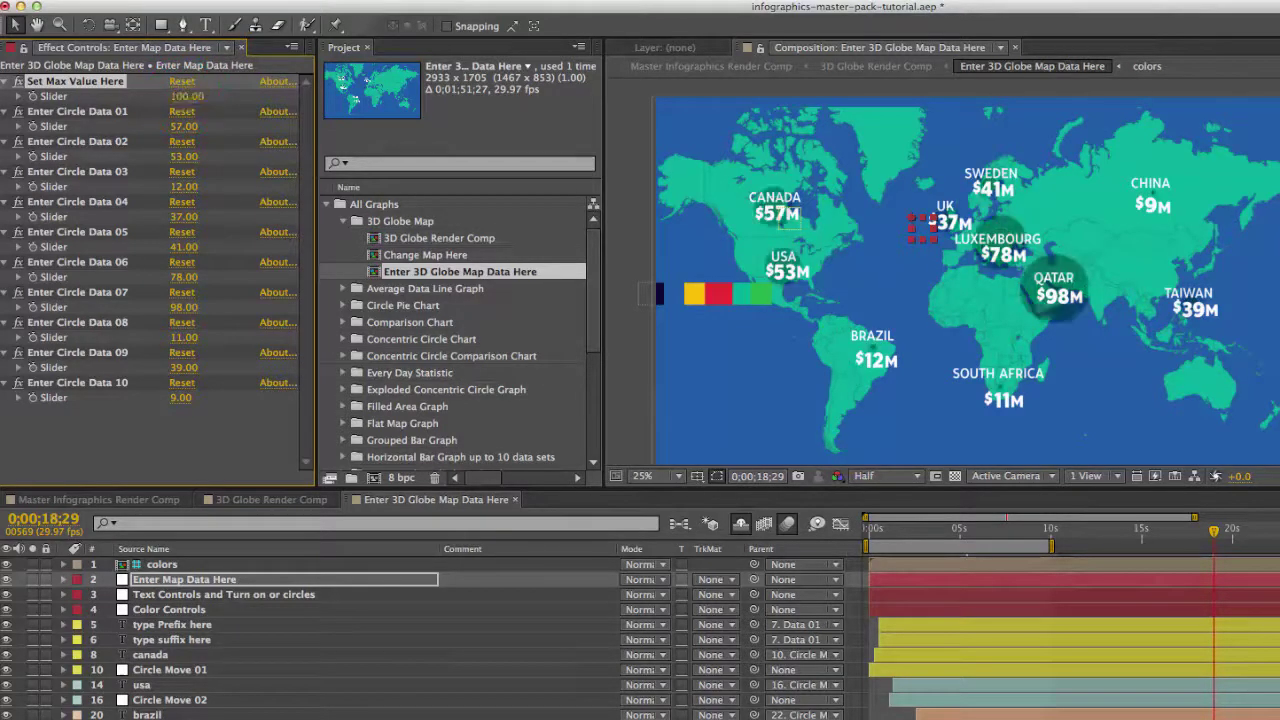
{"action": "left_click", "coordinate": [178, 595]}
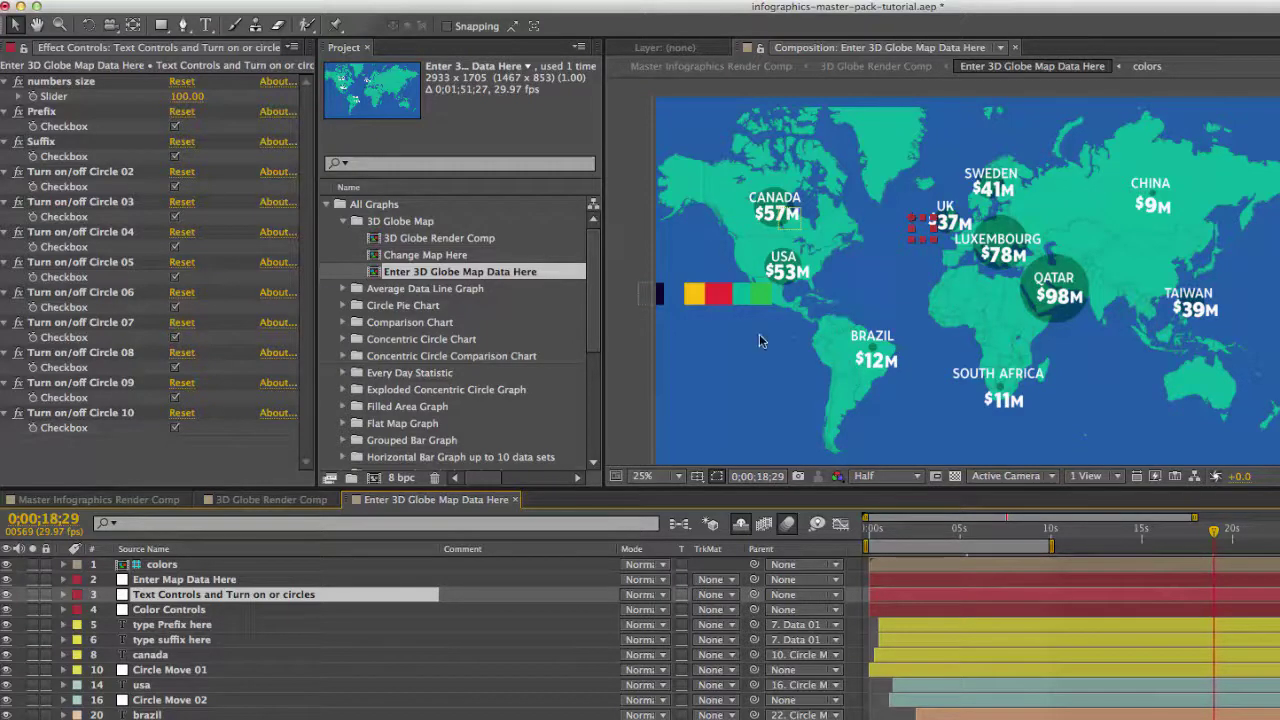
Switch off Circle 06 through Circle 10 in Text Controls, removing the Luxembourg and other extra labels
{"action": "left_click", "coordinate": [175, 427]}
{"action": "left_click", "coordinate": [175, 427]}
{"action": "left_click", "coordinate": [175, 397]}
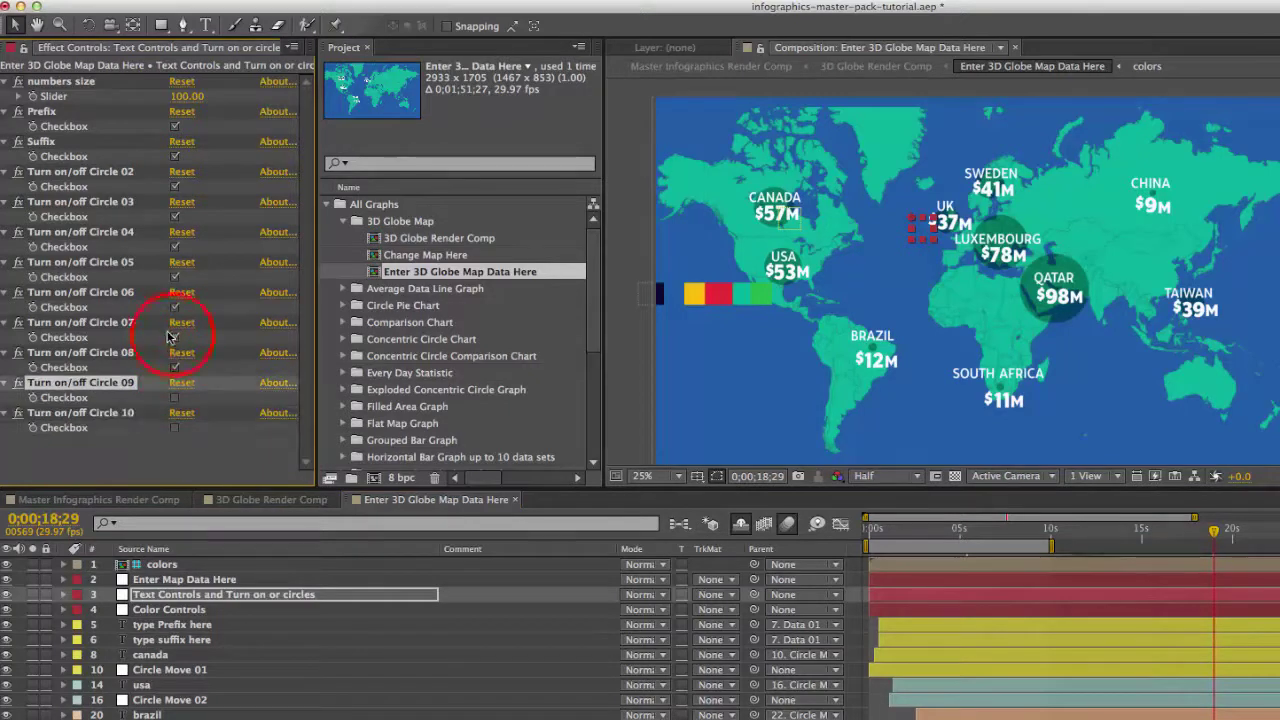
{"action": "left_click", "coordinate": [175, 367]}
{"action": "left_click", "coordinate": [175, 337]}
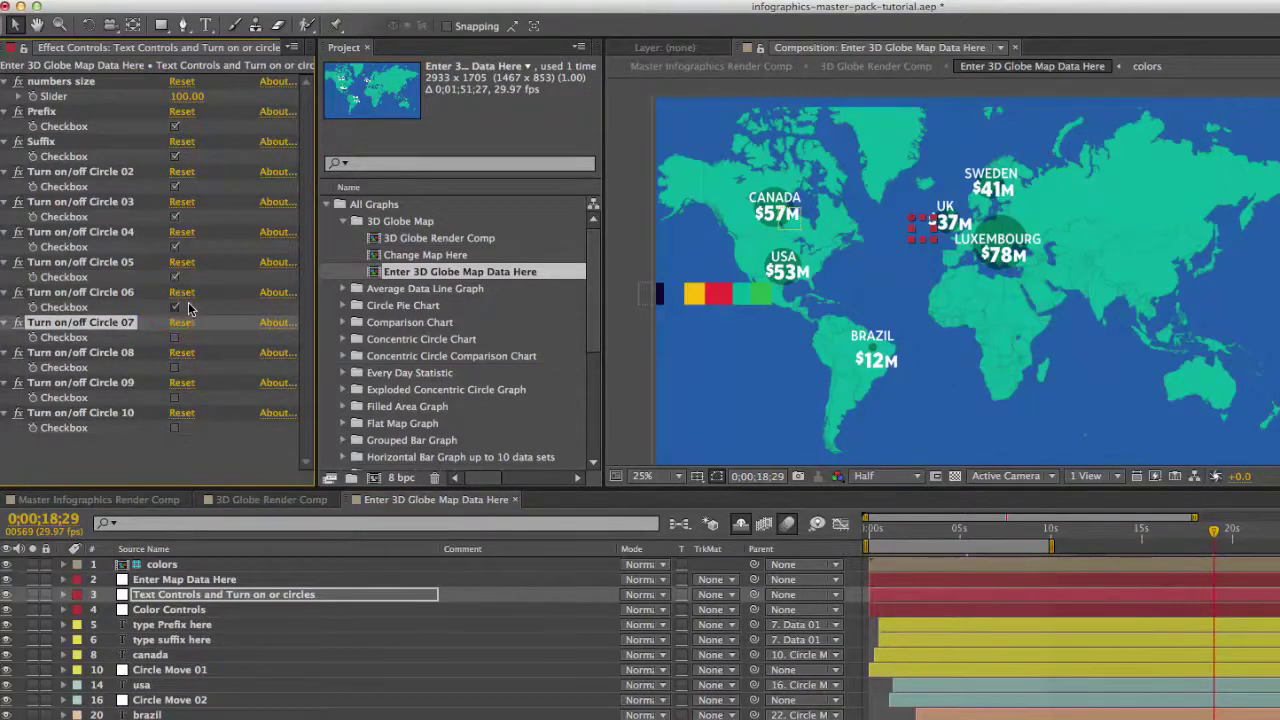
{"action": "left_click", "coordinate": [175, 307]}
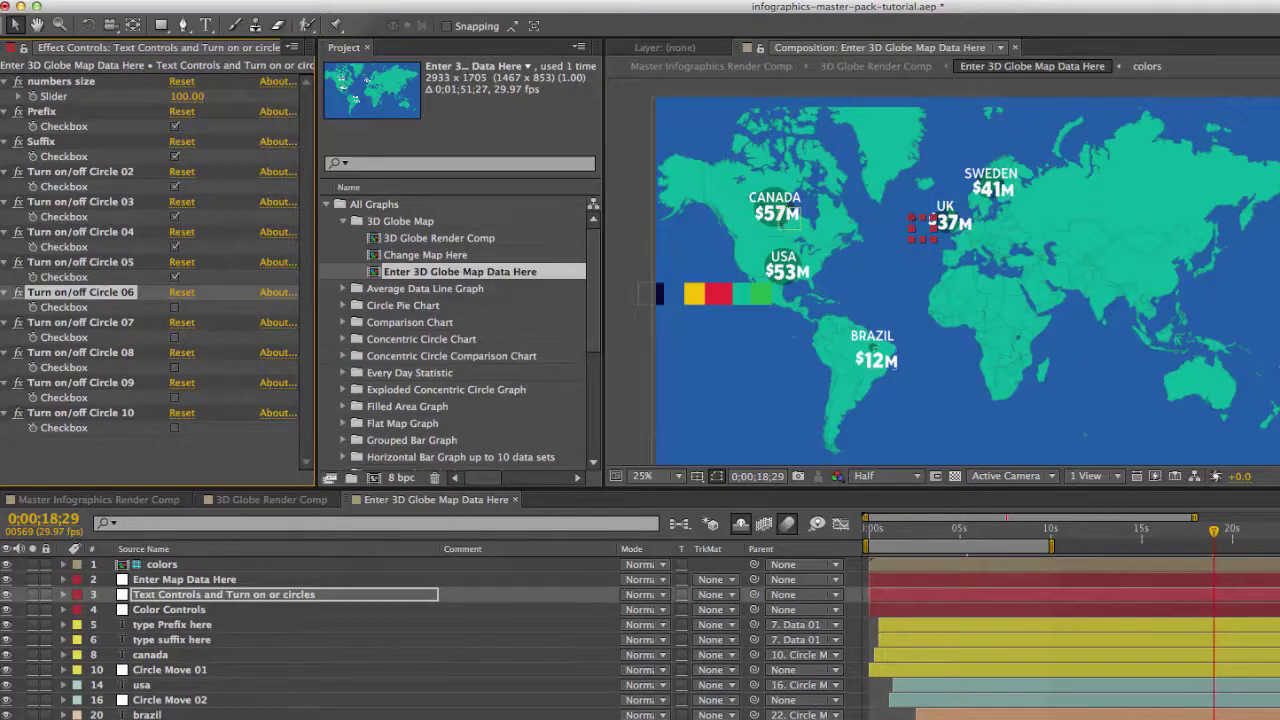
{"action": "left_click", "coordinate": [144, 669]}
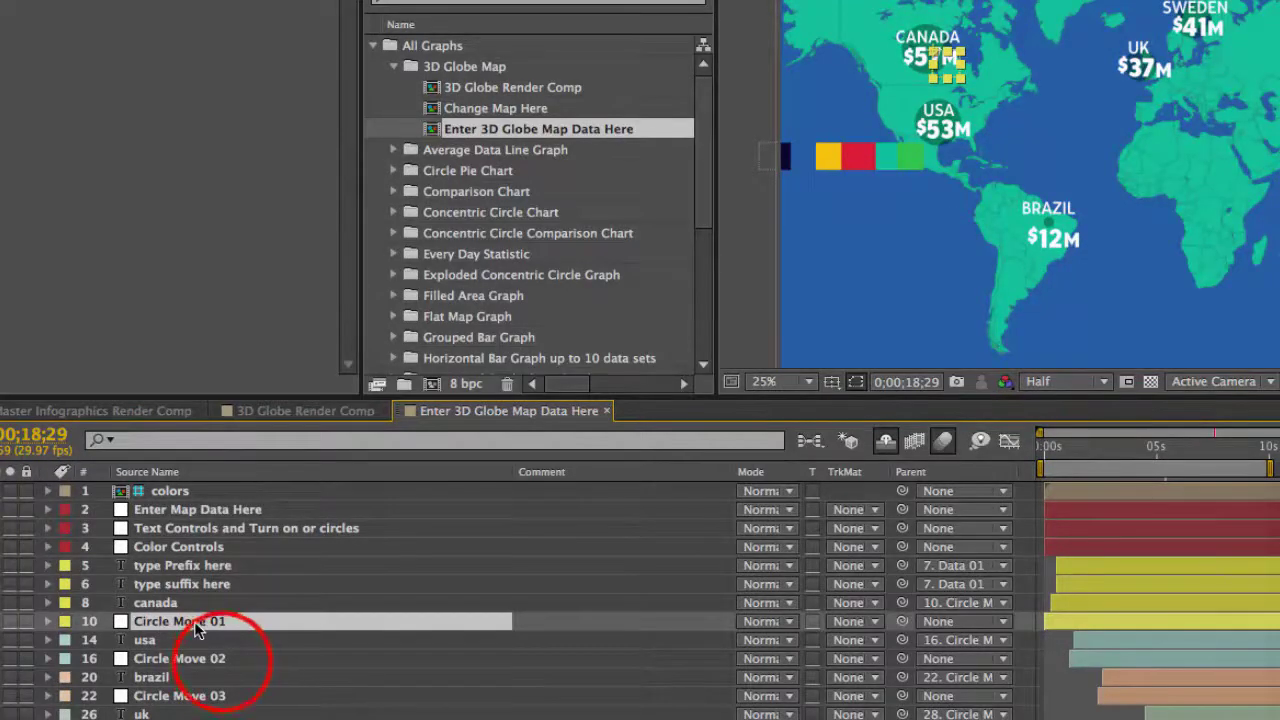
Try moving circle 01 to West Africa, undo it, and settle it back over Canada
{"action": "left_click", "coordinate": [215, 656]}
{"action": "left_click", "coordinate": [205, 623]}
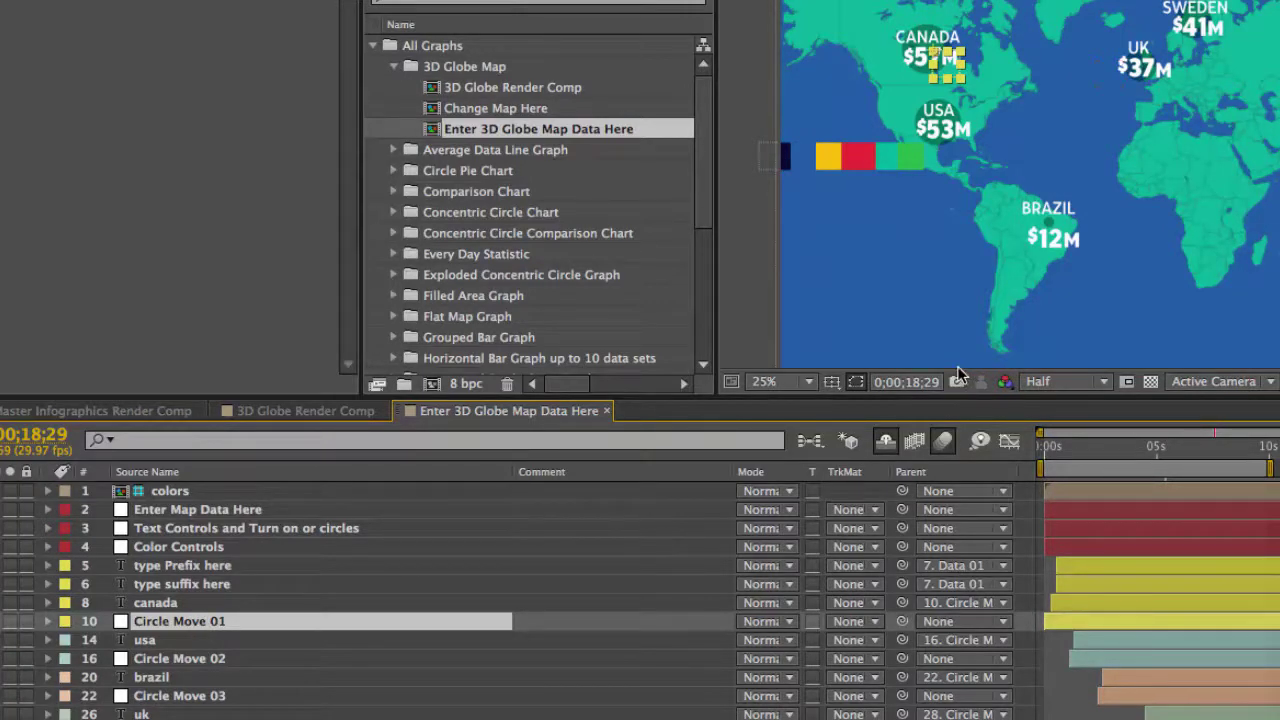
{"action": "left_click", "coordinate": [950, 68]}
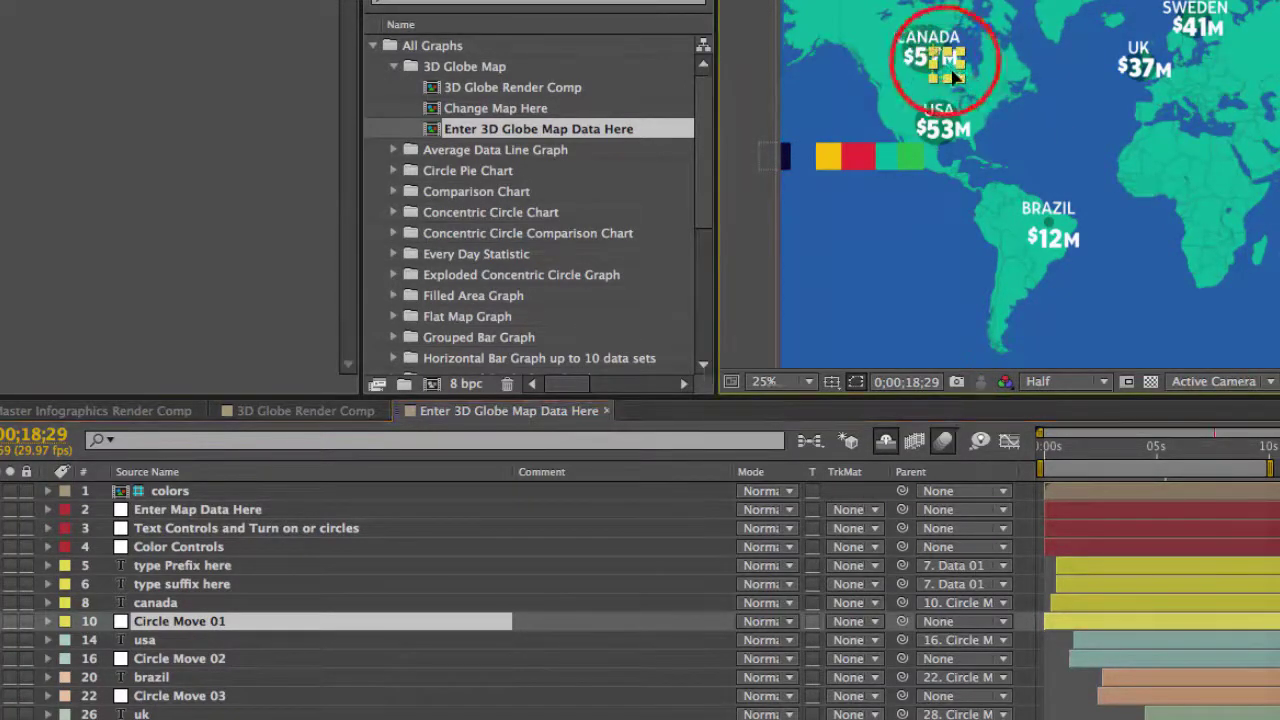
{"action": "left_click_drag", "start_coordinate": [950, 68], "coordinate": [1172, 172]}
{"action": "key", "text": "F2"}
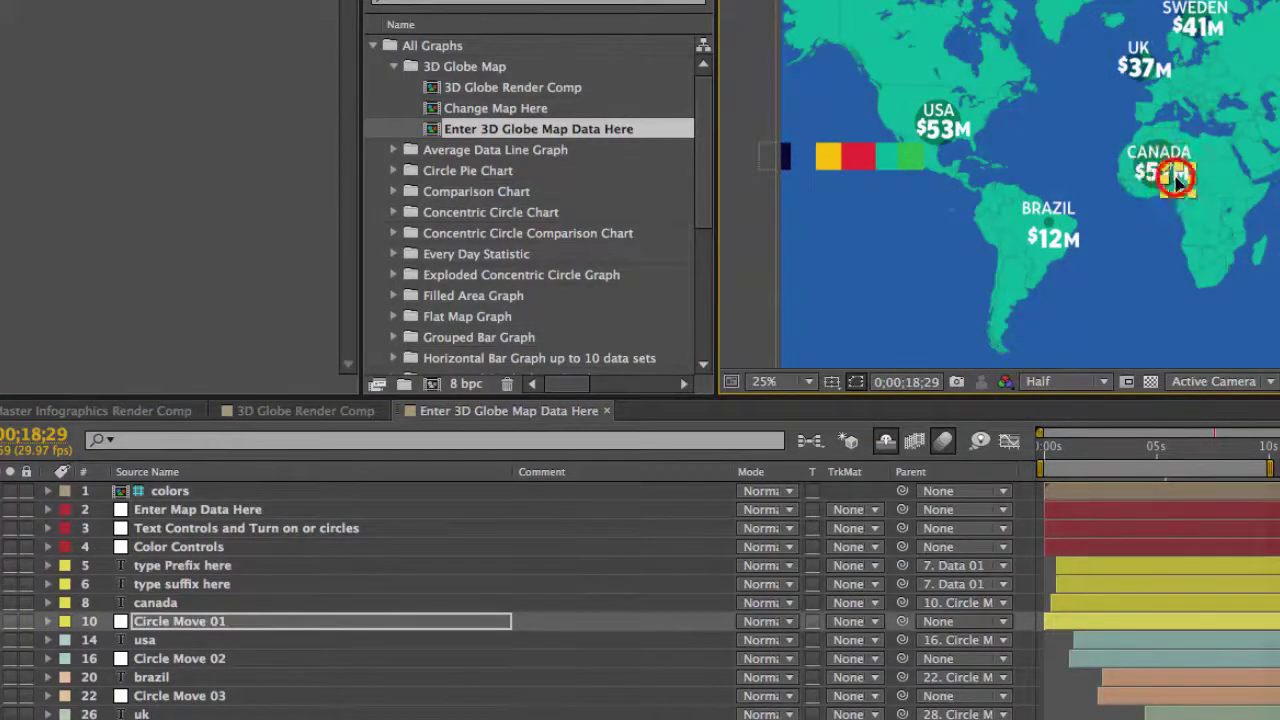
{"action": "key", "text": "ctrl+z"}
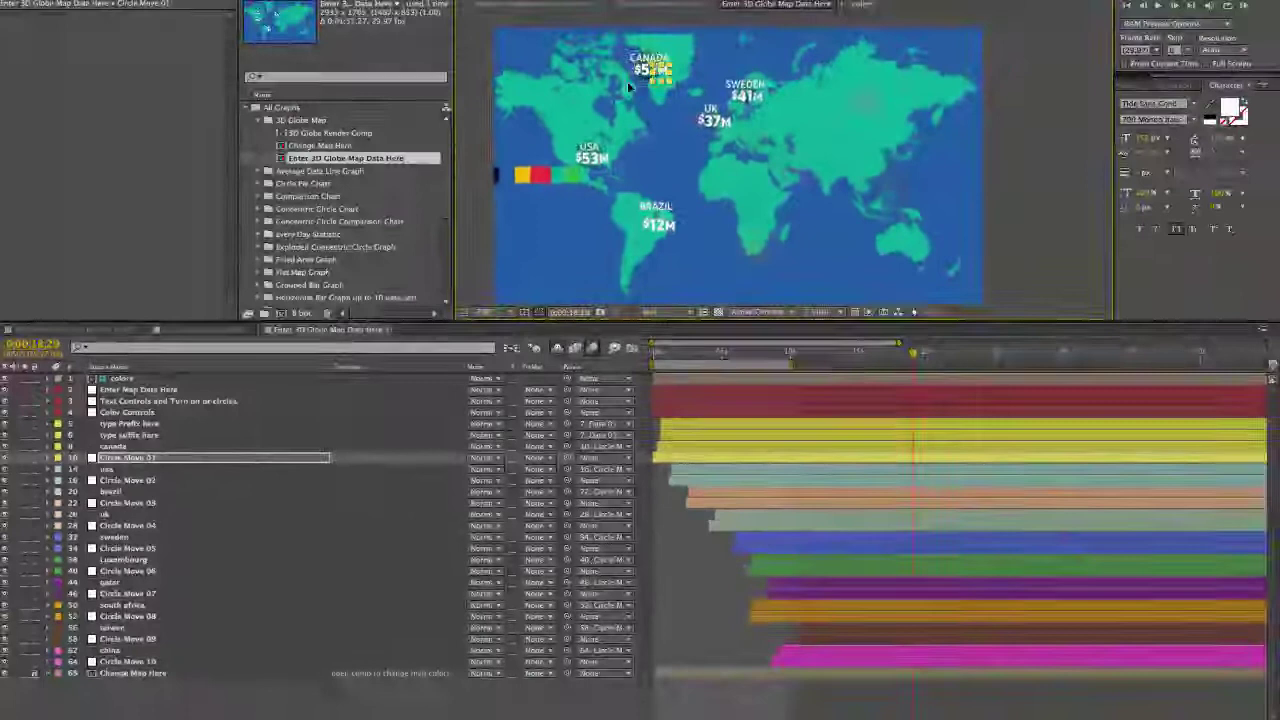
{"action": "left_click_drag", "start_coordinate": [637, 82], "coordinate": [585, 107]}
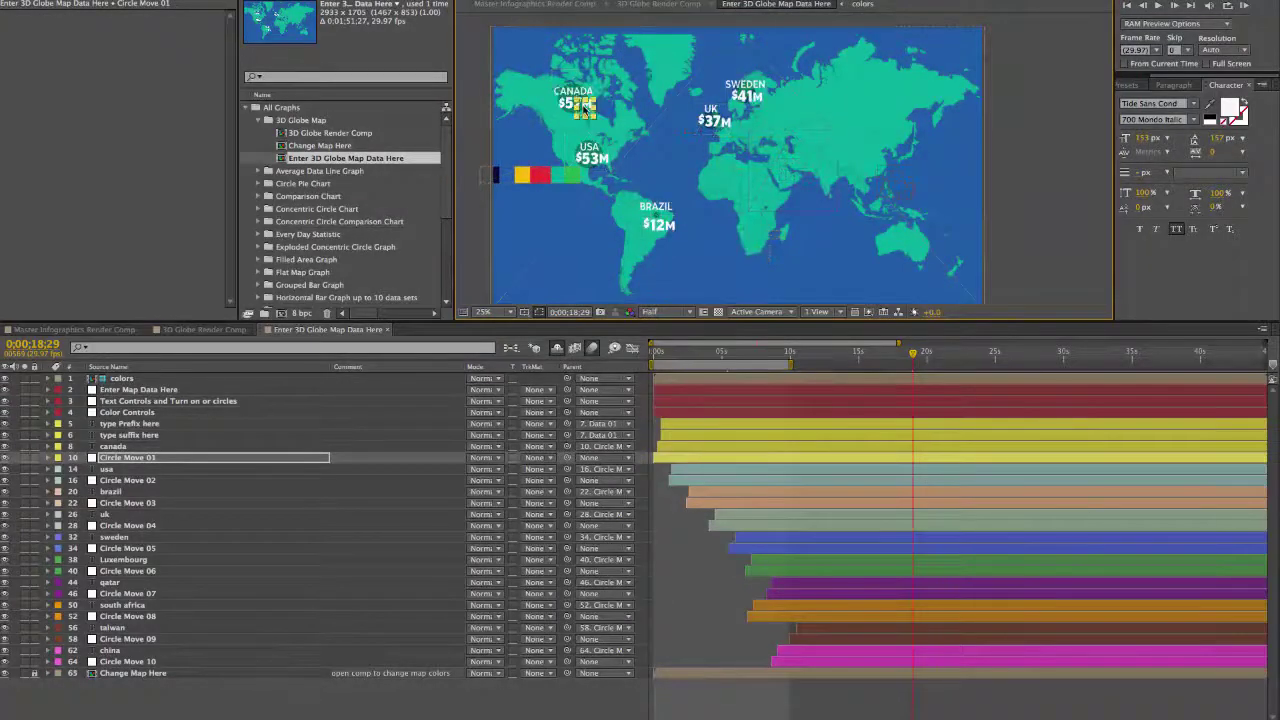
{"action": "left_click", "coordinate": [112, 446]}
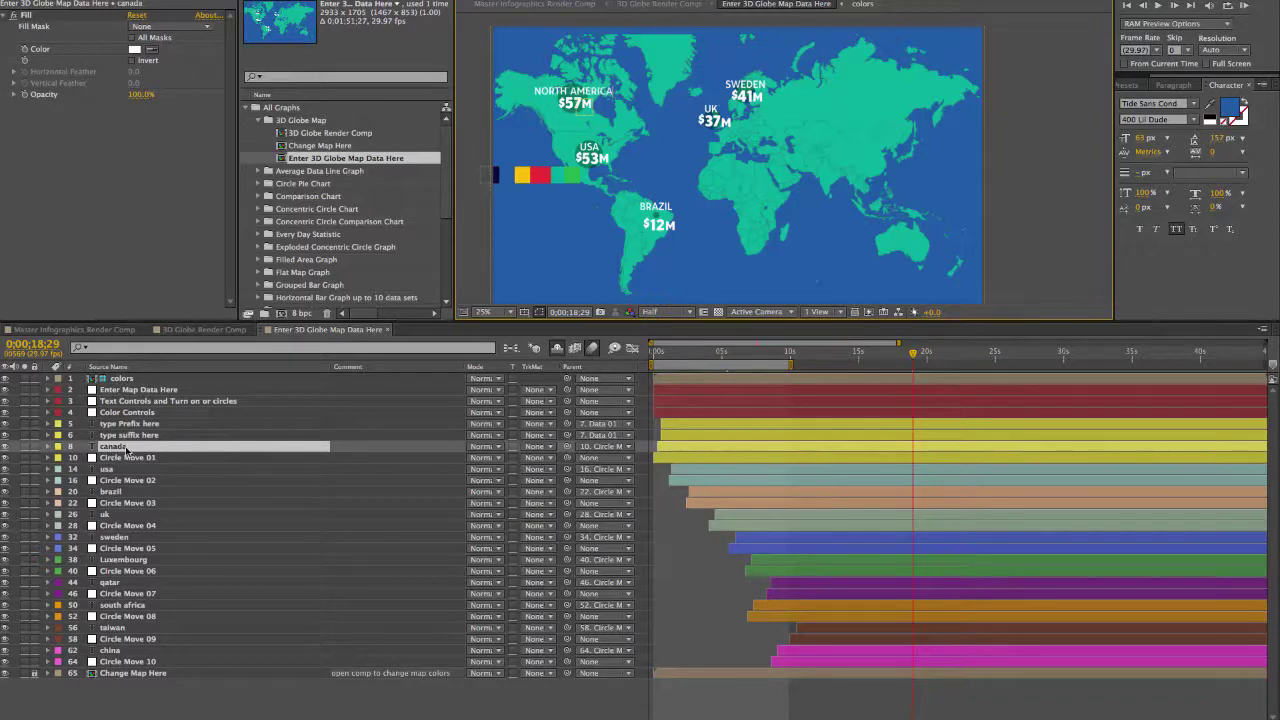
Replace the $ with # in the prefix text layer so values read #53M, #12M, #37M, #41M
{"action": "left_click", "coordinate": [120, 435]}
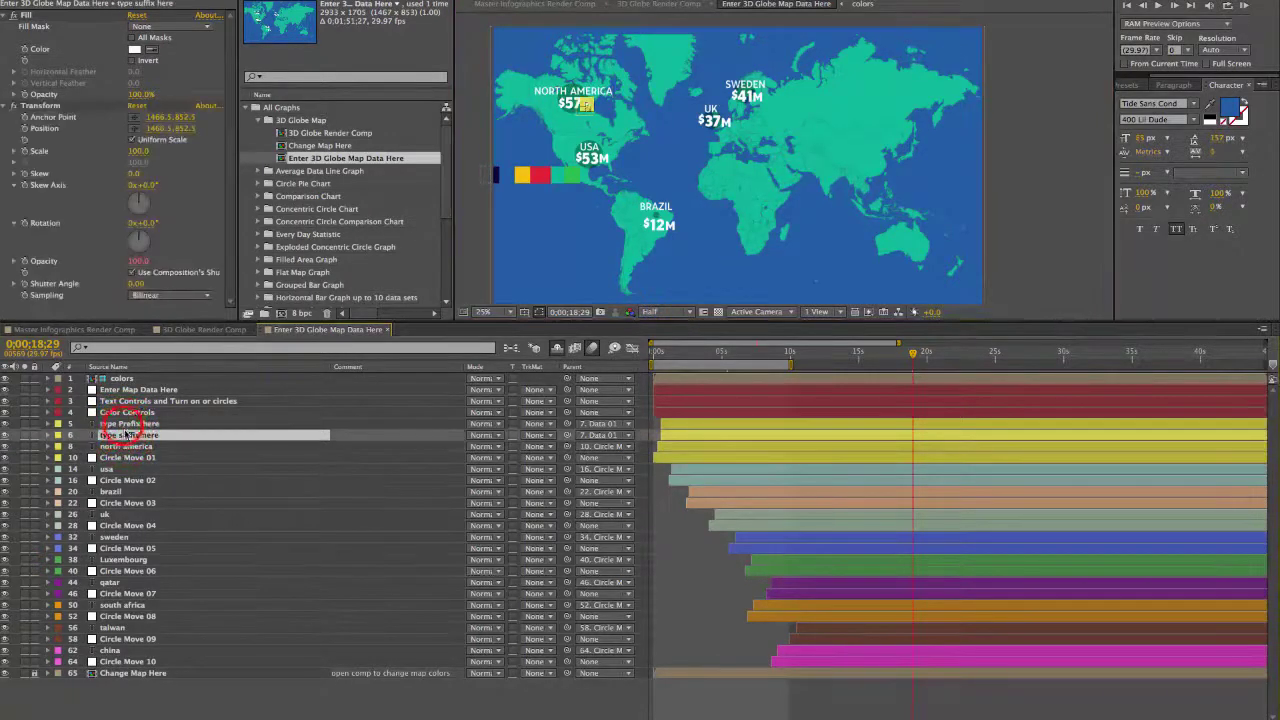
{"action": "left_click", "coordinate": [124, 424]}
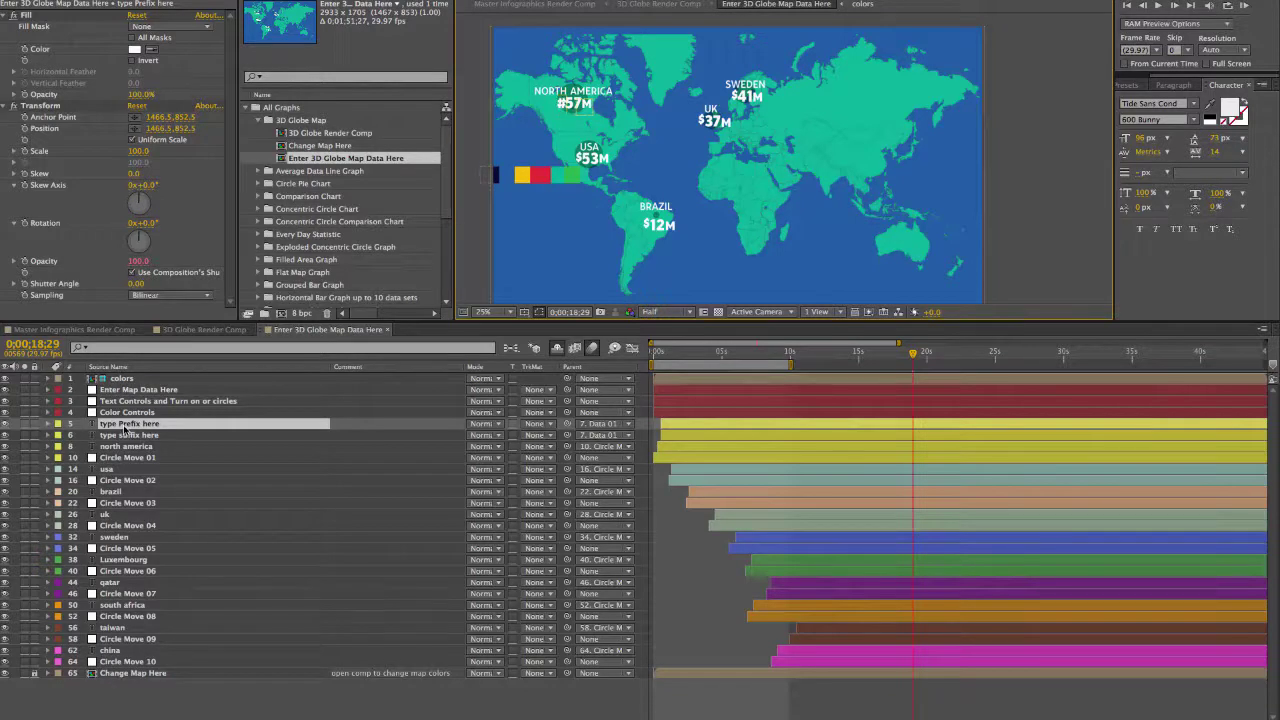
{"action": "key", "text": "Return"}
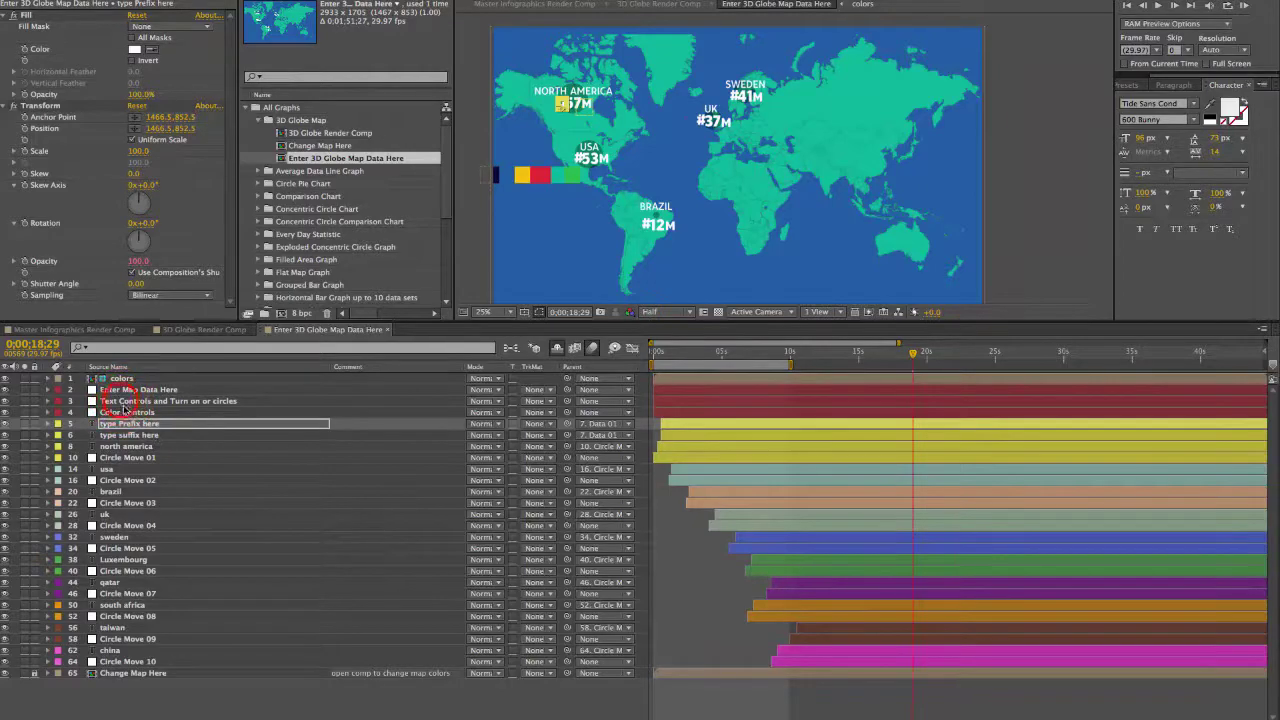
In Text Controls, turn off the number prefix, keep the M suffix on, and set numbers size to 108
{"action": "left_click", "coordinate": [121, 401]}
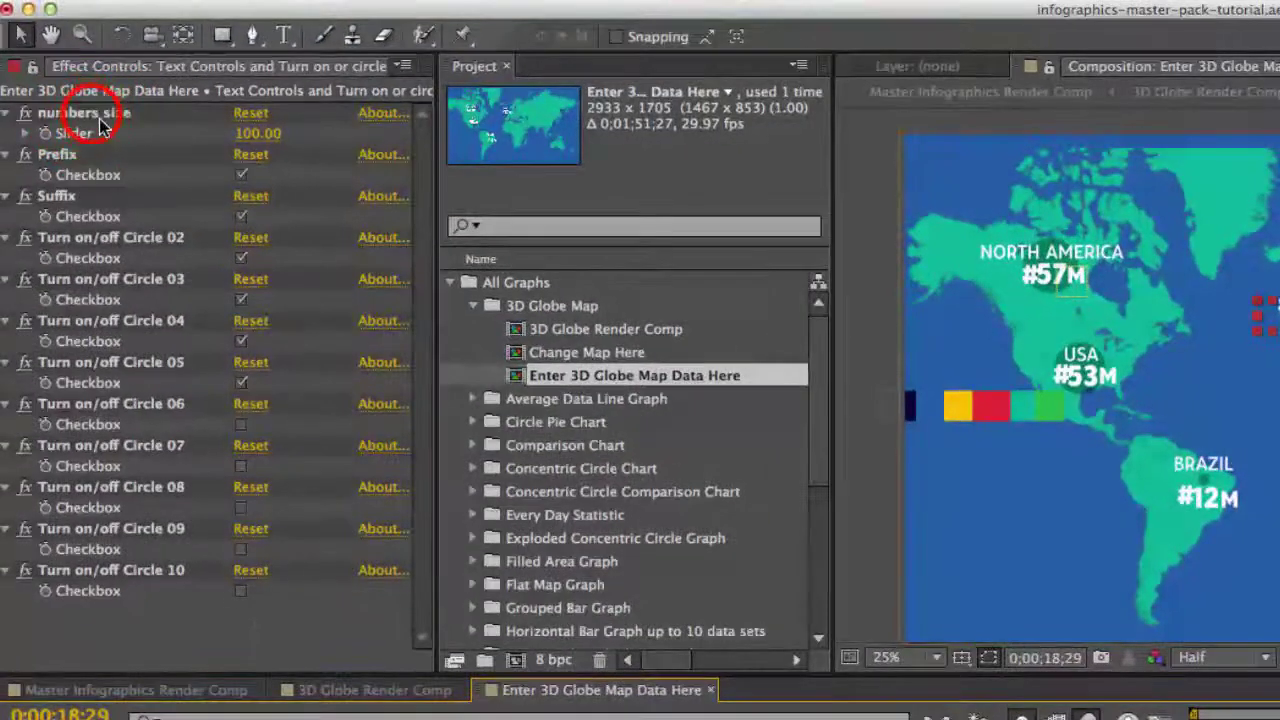
{"action": "left_click", "coordinate": [95, 114]}
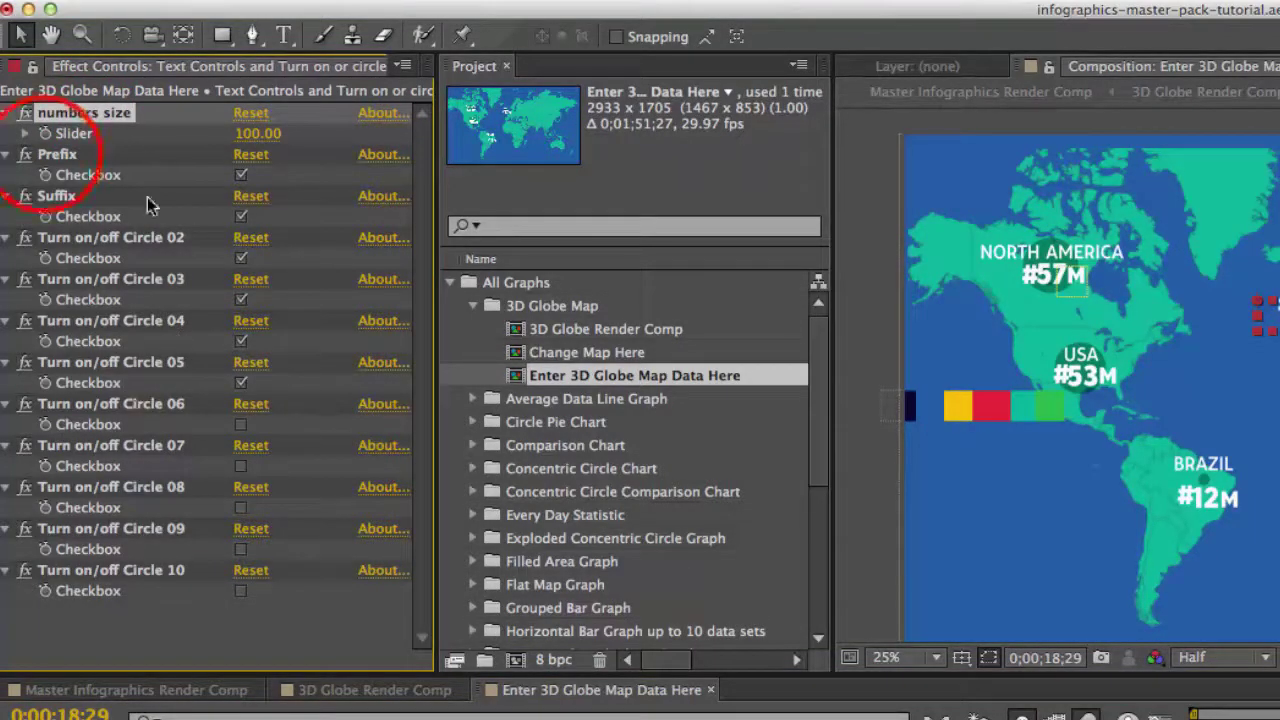
{"action": "left_click", "coordinate": [234, 160]}
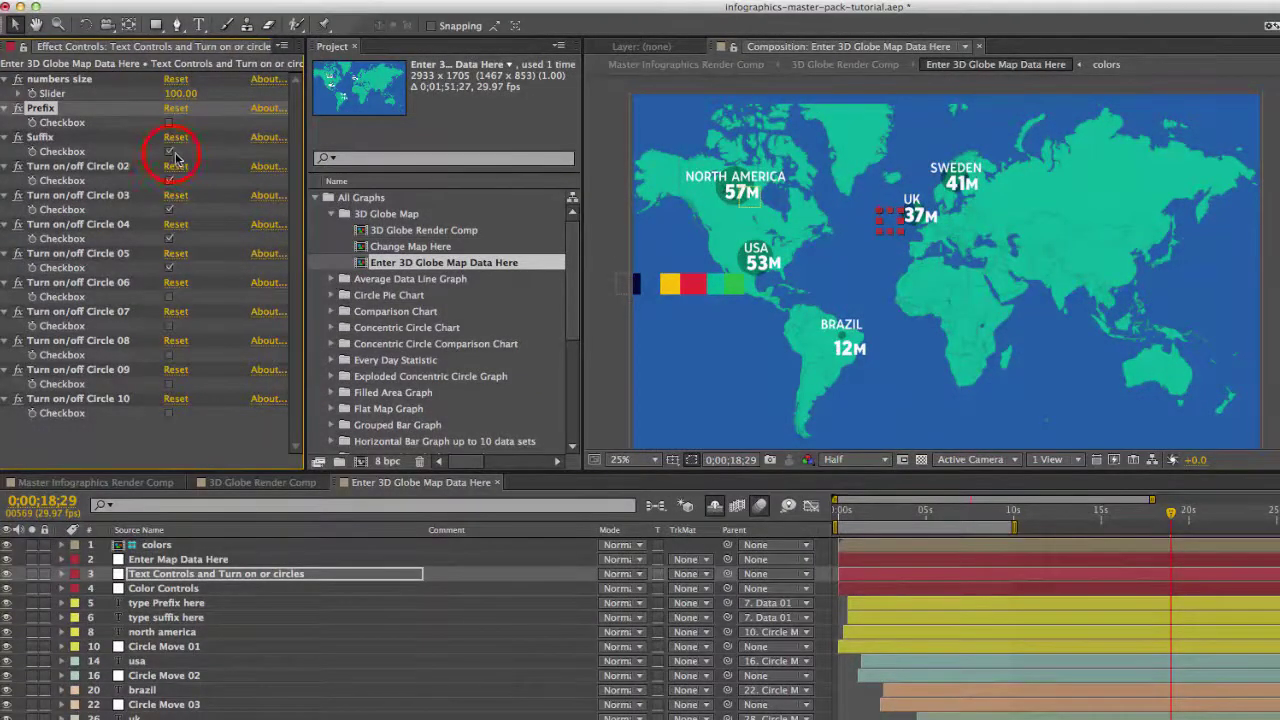
{"action": "left_click", "coordinate": [170, 153]}
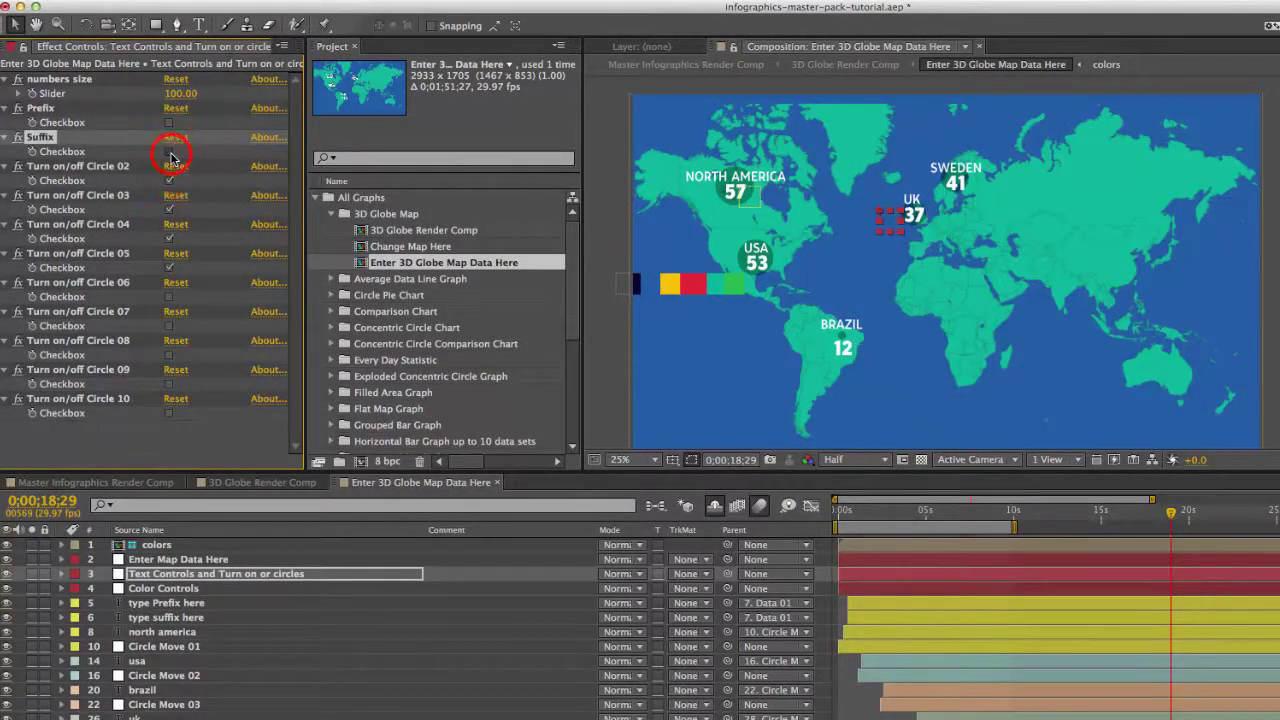
{"action": "left_click", "coordinate": [170, 153]}
{"action": "left_click", "coordinate": [58, 80]}
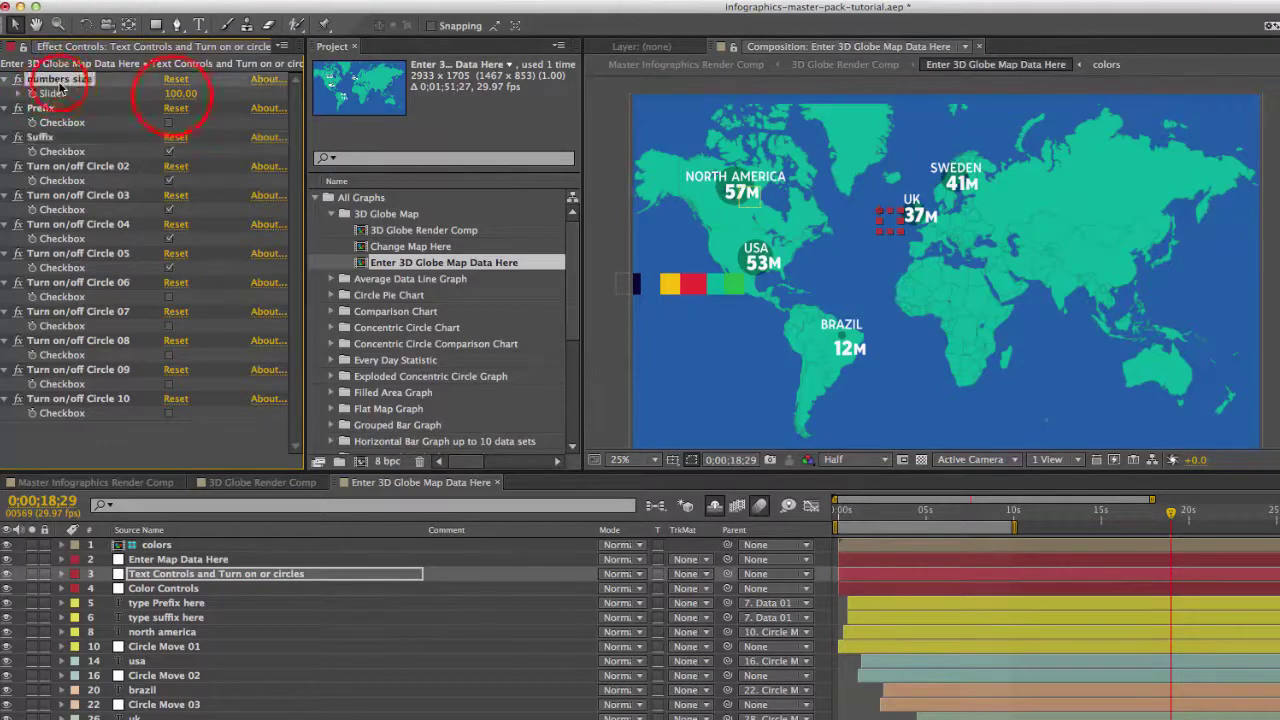
{"action": "left_click_drag", "start_coordinate": [180, 93], "coordinate": [190, 93]}
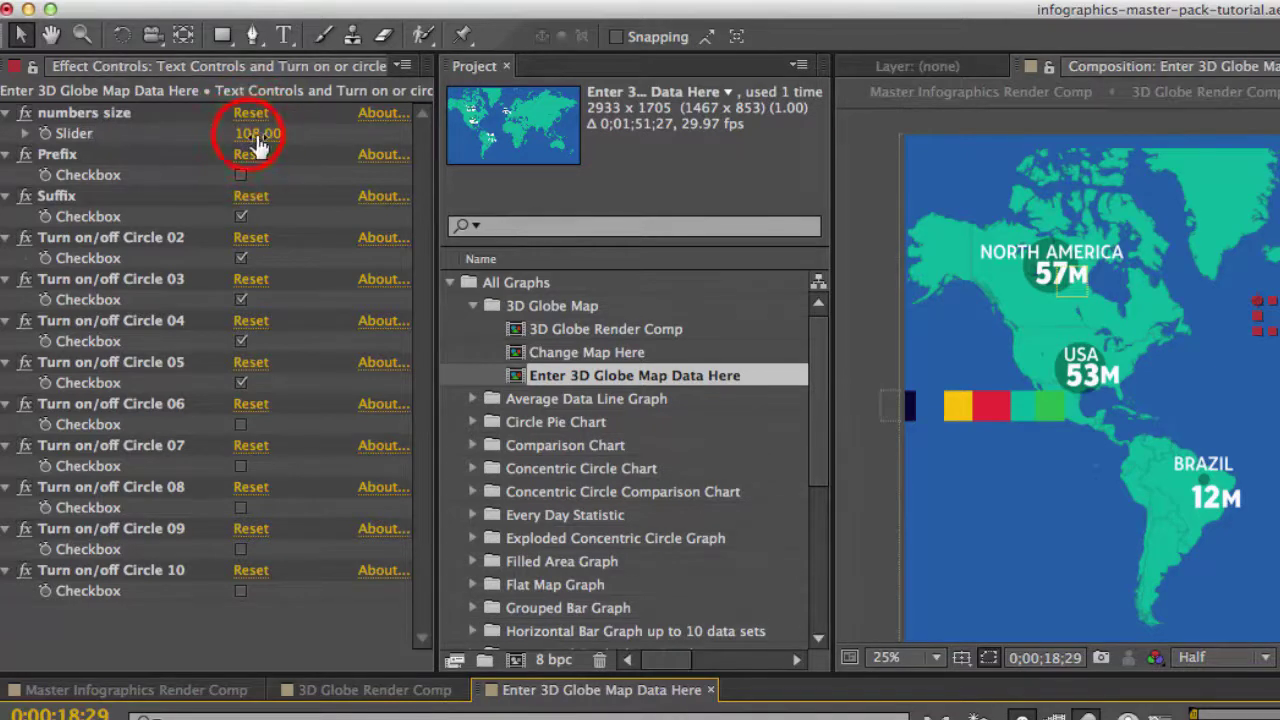
{"action": "mouse_move", "coordinate": [252, 134]}
{"action": "left_mouse_down"}
{"action": "mouse_move", "coordinate": [222, 132]}
{"action": "mouse_move", "coordinate": [284, 133]}
{"action": "left_mouse_up"}
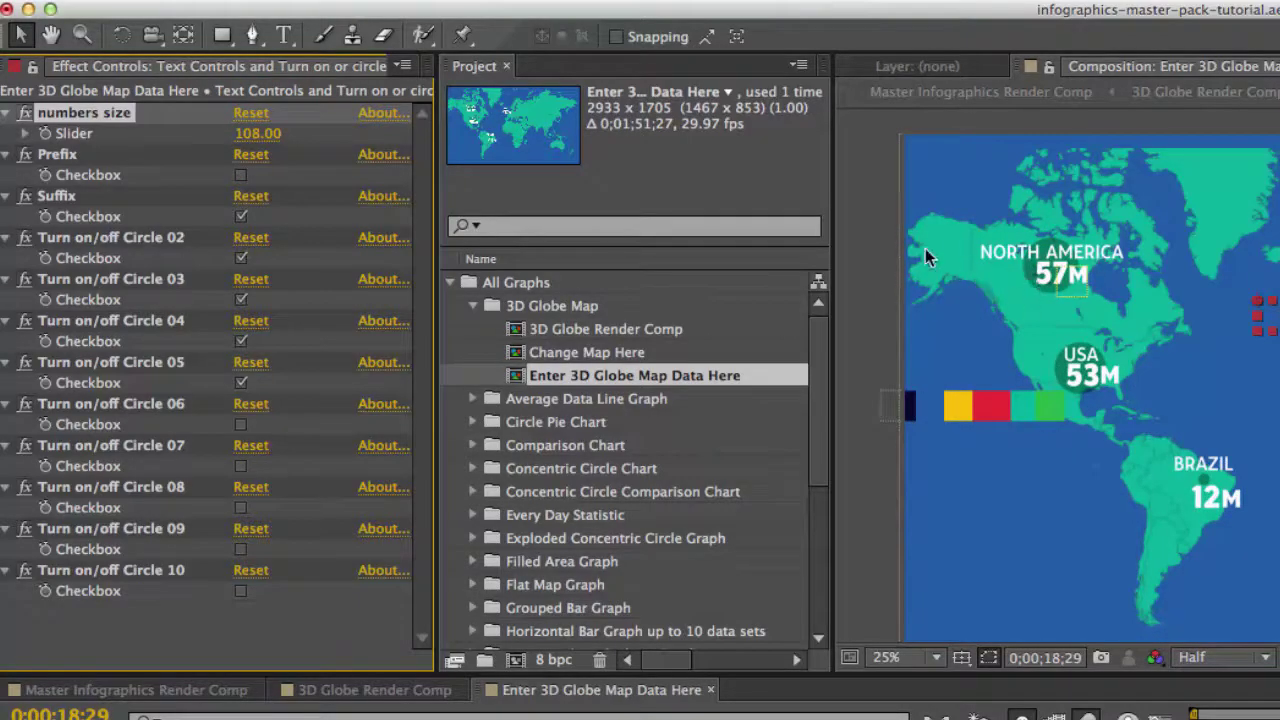
Select the Color Controls layer in the map data timeline to show its colour settings
{"action": "left_click", "coordinate": [640, 690]}
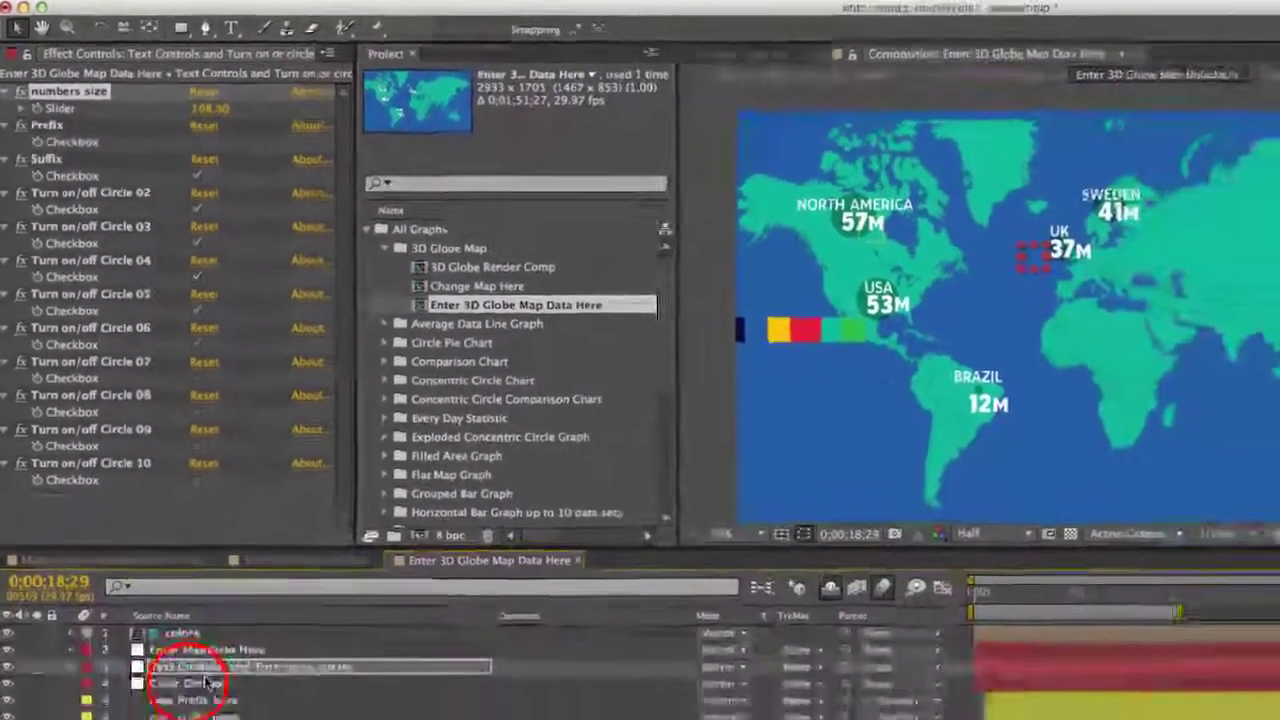
{"action": "left_click", "coordinate": [231, 719]}
{"action": "left_click", "coordinate": [163, 593]}
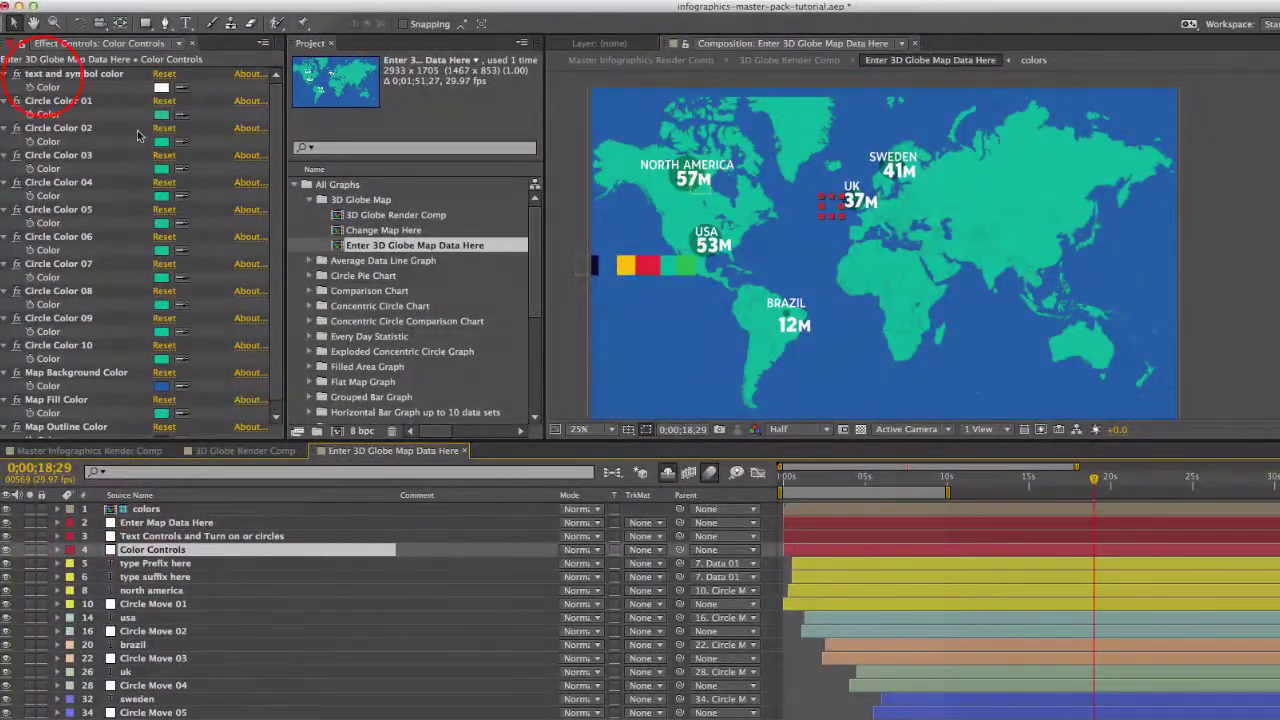
Try a purple colour for the text and symbol colour setting
{"action": "left_click", "coordinate": [60, 75]}
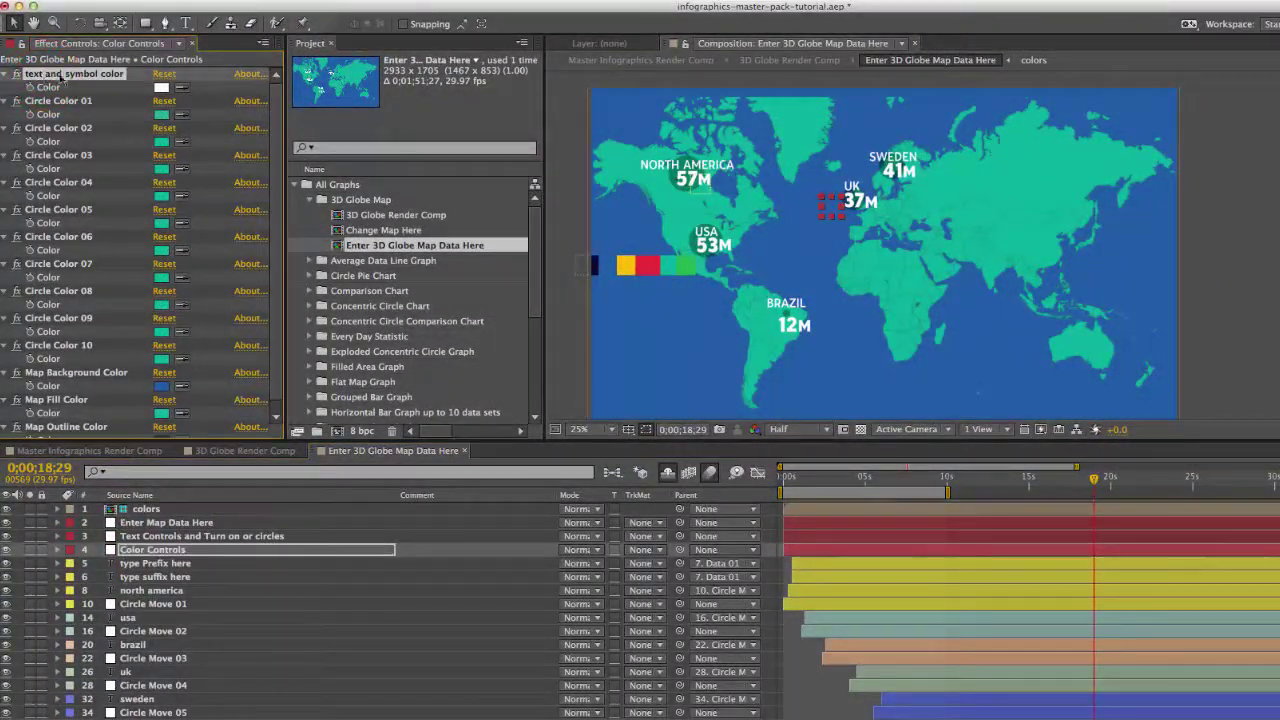
{"action": "left_click", "coordinate": [160, 88]}
{"action": "left_click", "coordinate": [294, 243]}
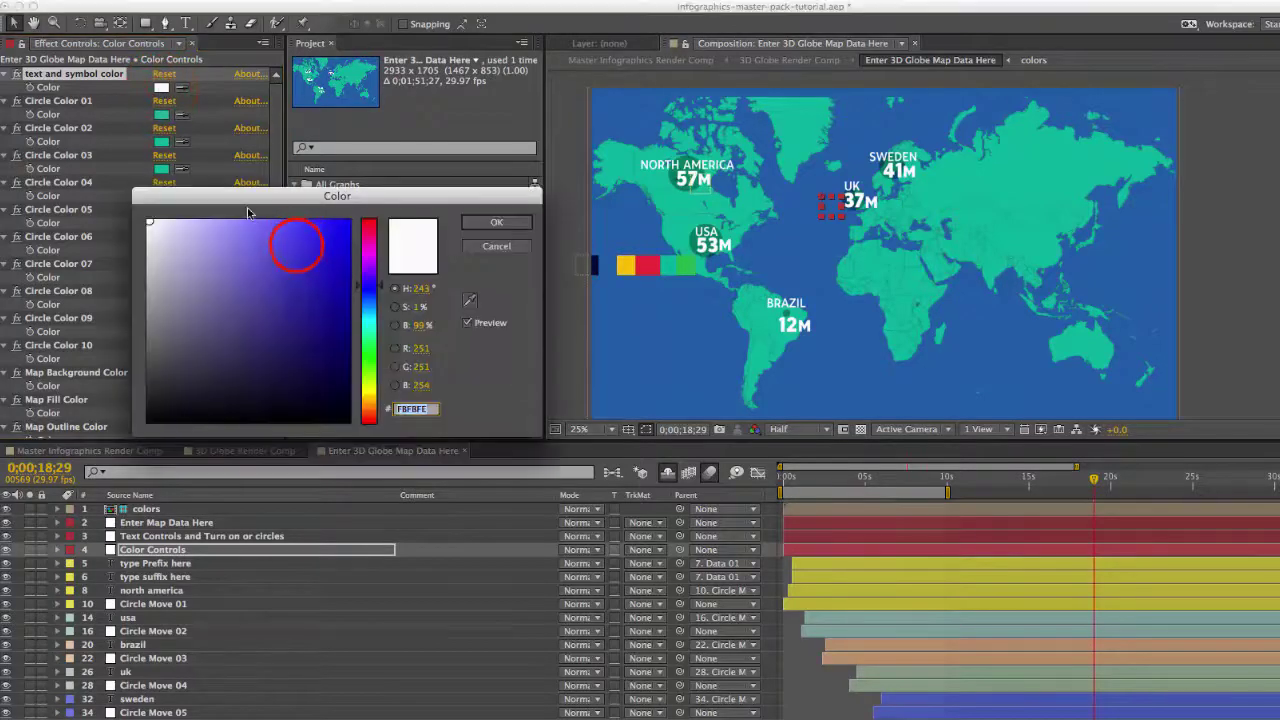
{"action": "left_click", "coordinate": [500, 218]}
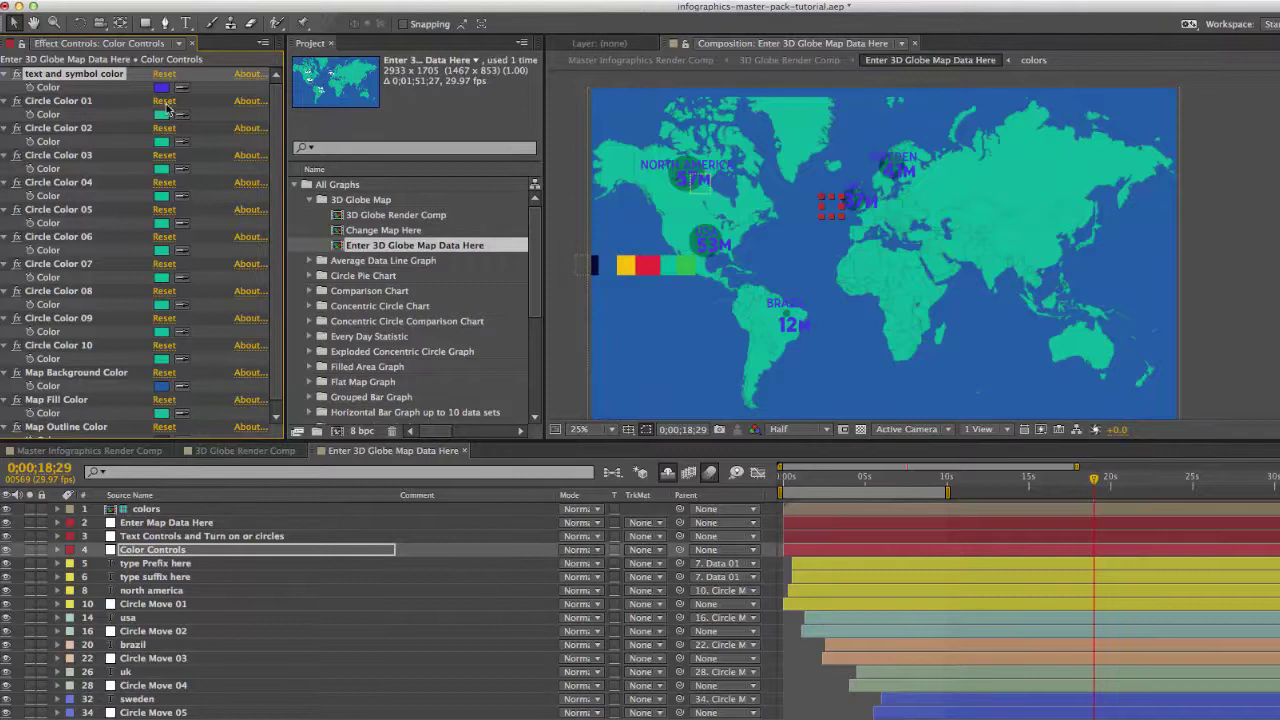
Set Circle Color 02 to green (hue 103) so the USA data circle turns green
{"action": "left_click", "coordinate": [72, 101]}
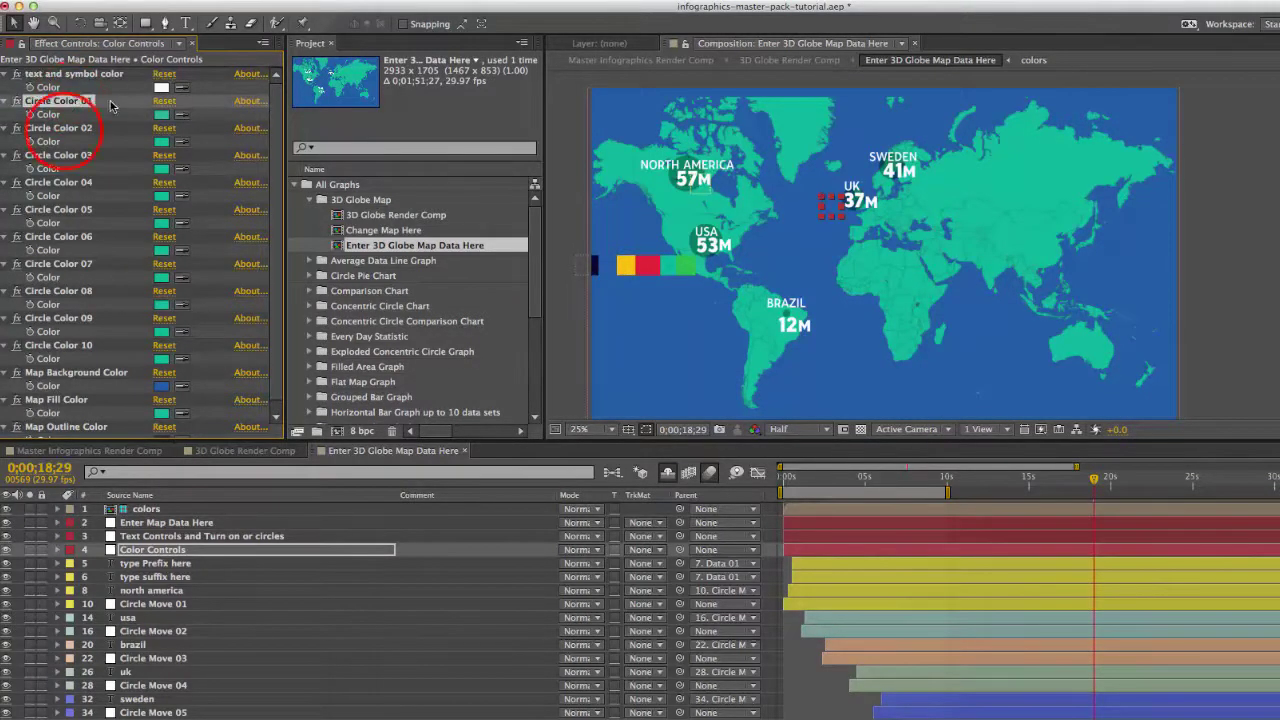
{"action": "left_click", "coordinate": [66, 130]}
{"action": "left_click", "coordinate": [156, 146]}
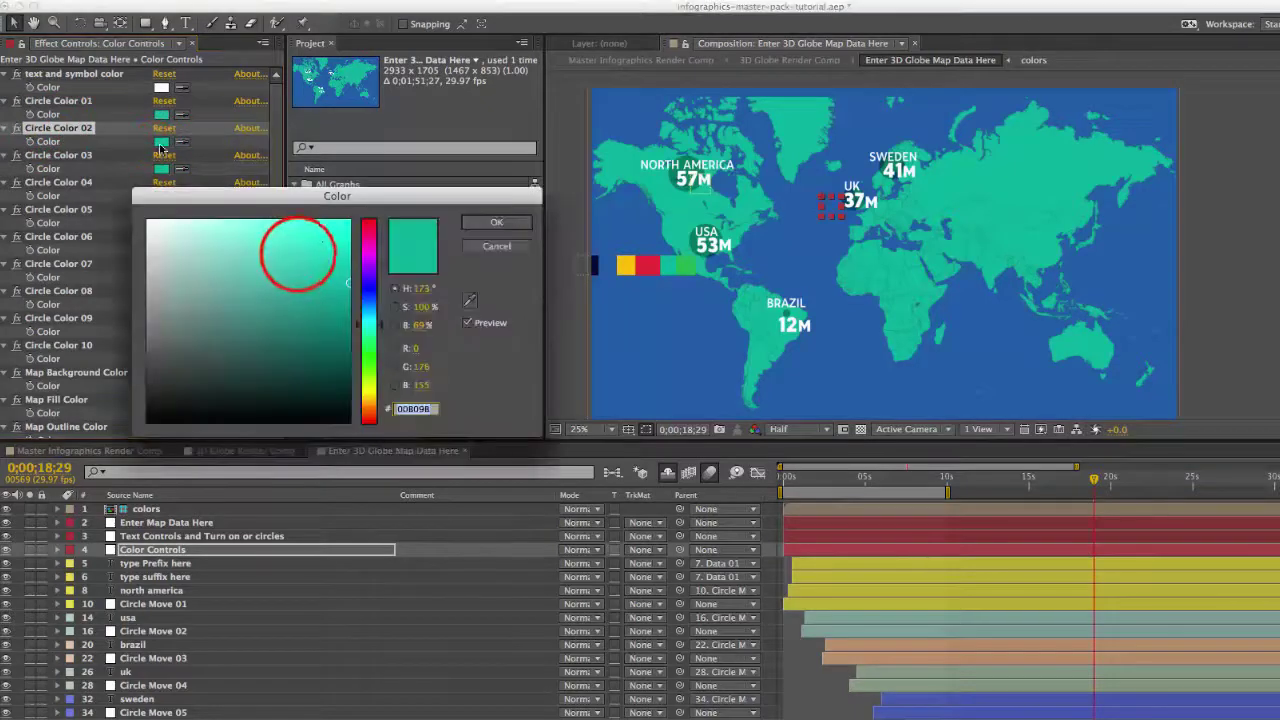
{"action": "left_click", "coordinate": [298, 255]}
{"action": "left_click", "coordinate": [499, 224]}
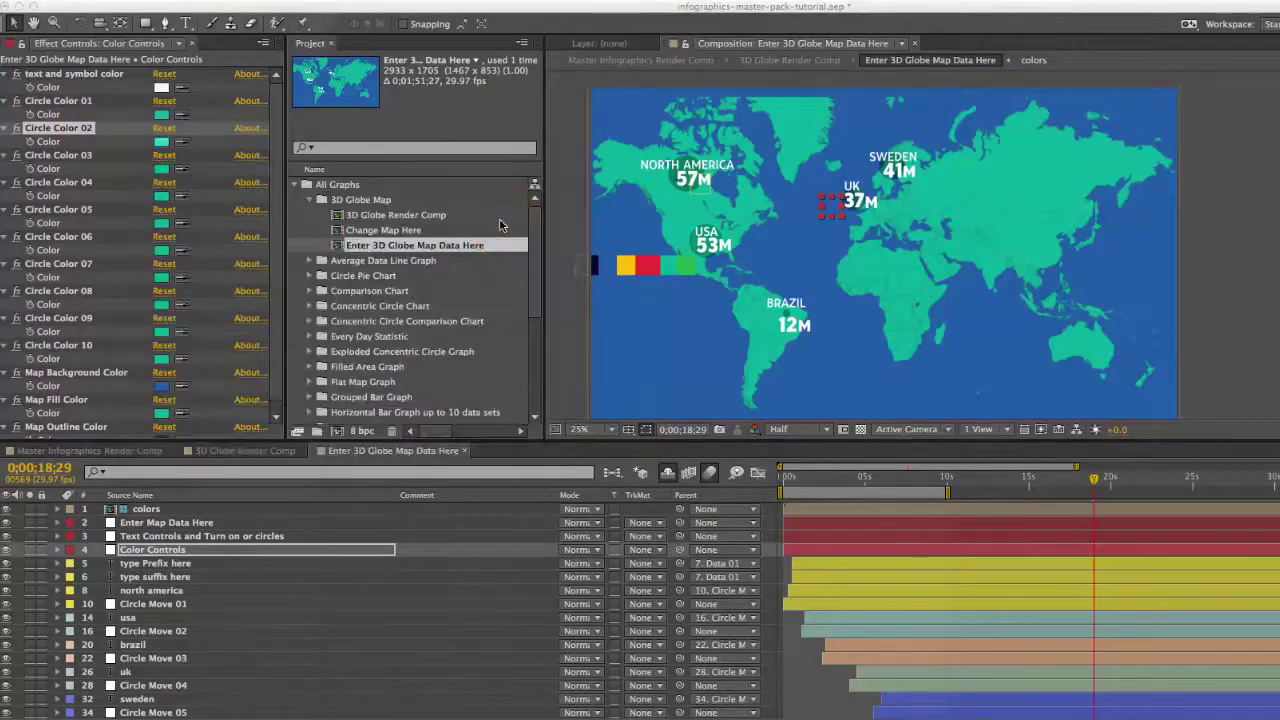
{"action": "left_click", "coordinate": [160, 145]}
{"action": "mouse_move", "coordinate": [360, 357]}
{"action": "left_mouse_down"}
{"action": "mouse_move", "coordinate": [365, 345]}
{"action": "mouse_move", "coordinate": [366, 365]}
{"action": "left_mouse_up"}
{"action": "left_click", "coordinate": [463, 222]}
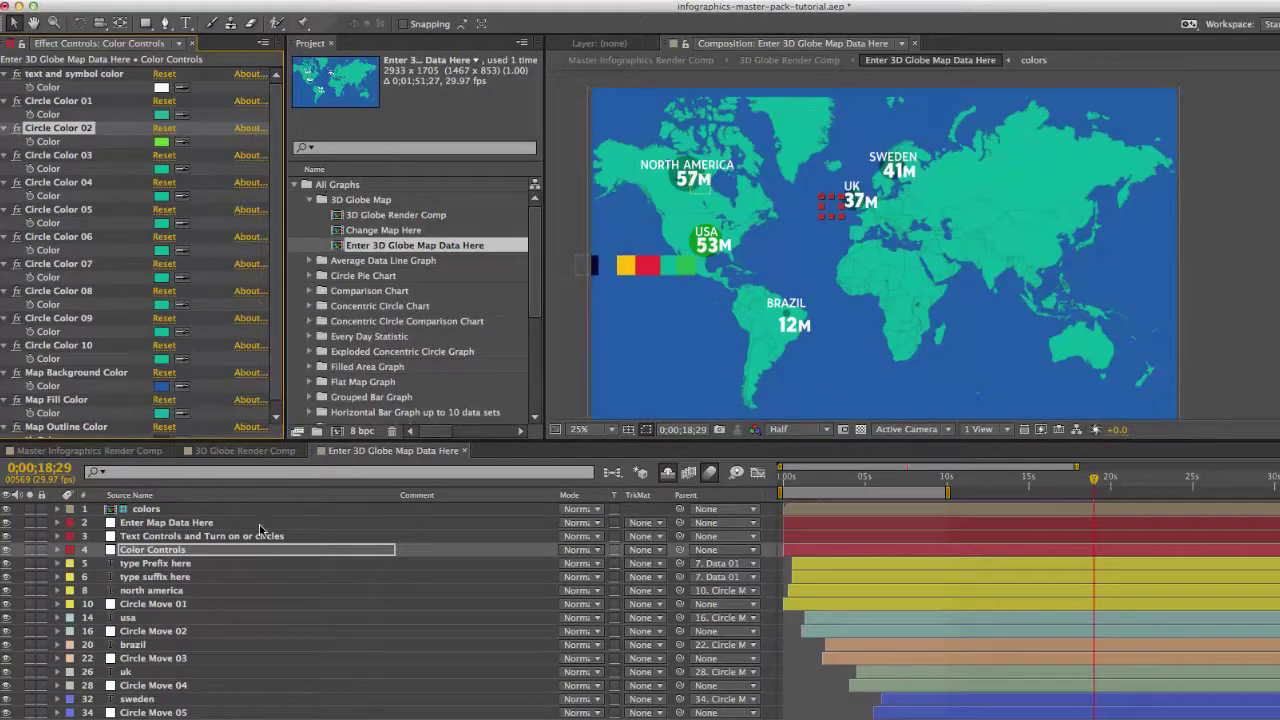
{"action": "left_click", "coordinate": [669, 473]}
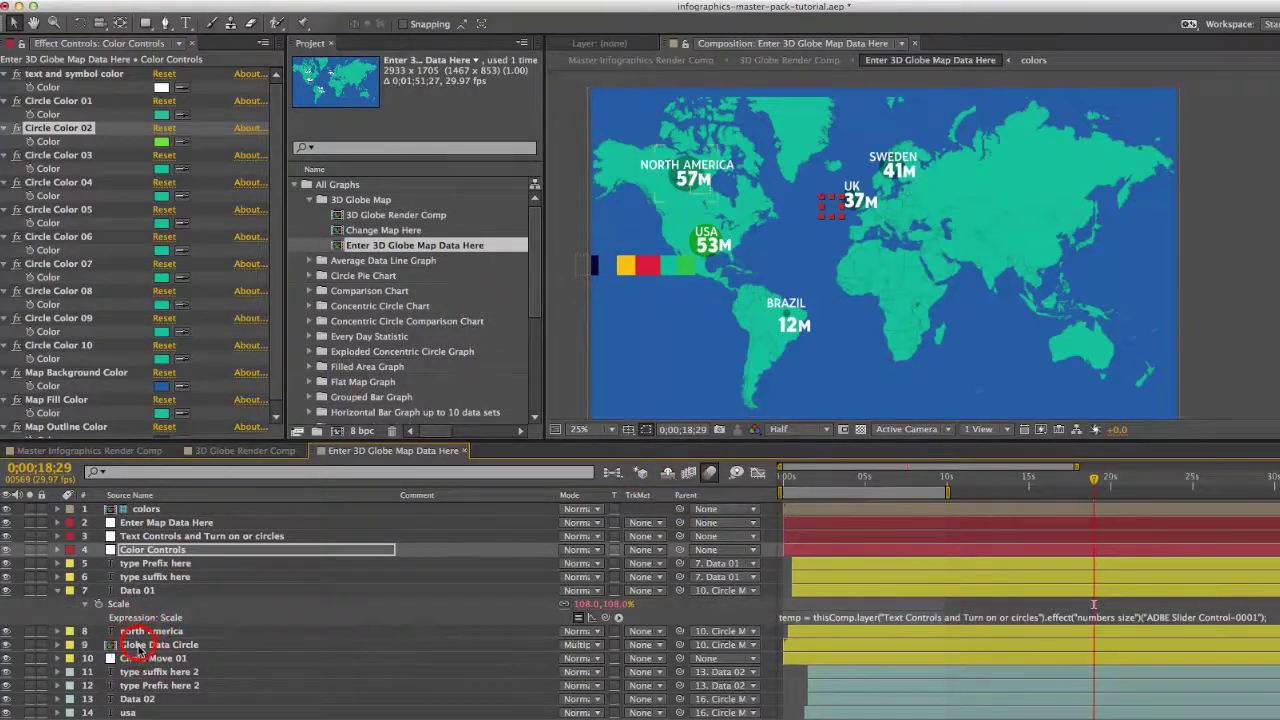
{"action": "left_click", "coordinate": [140, 646]}
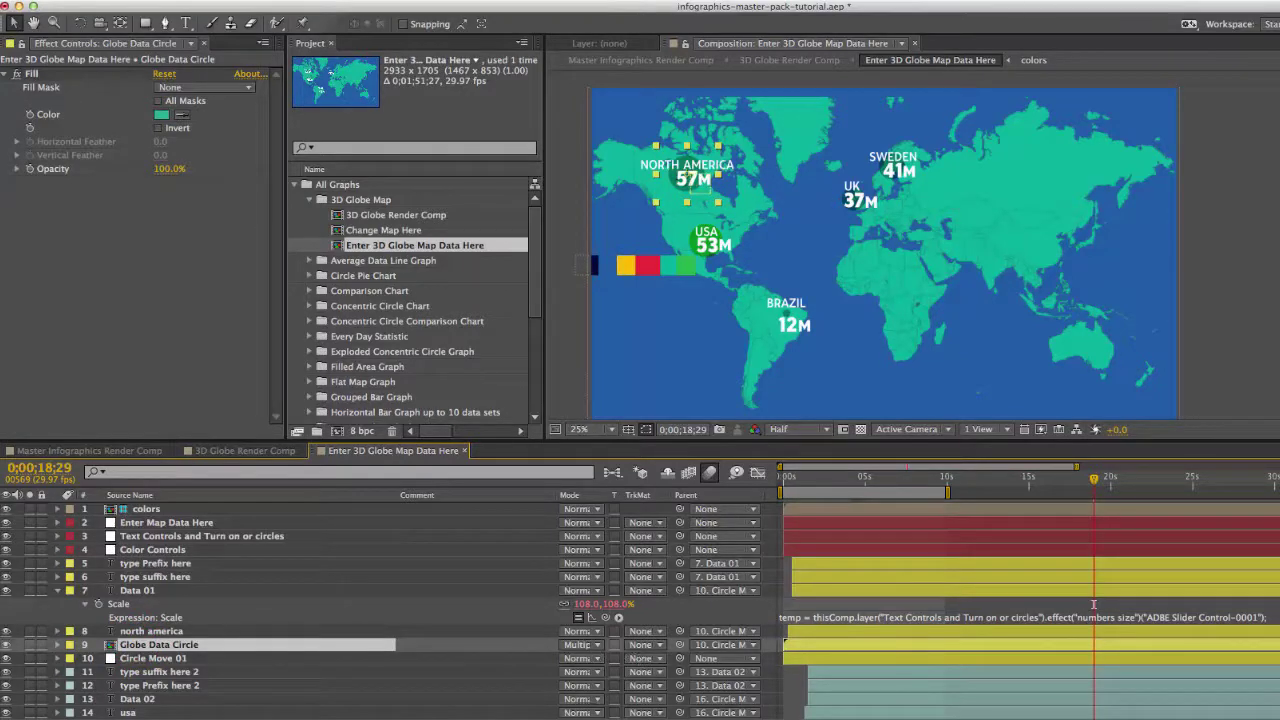
{"action": "key", "text": "F4"}
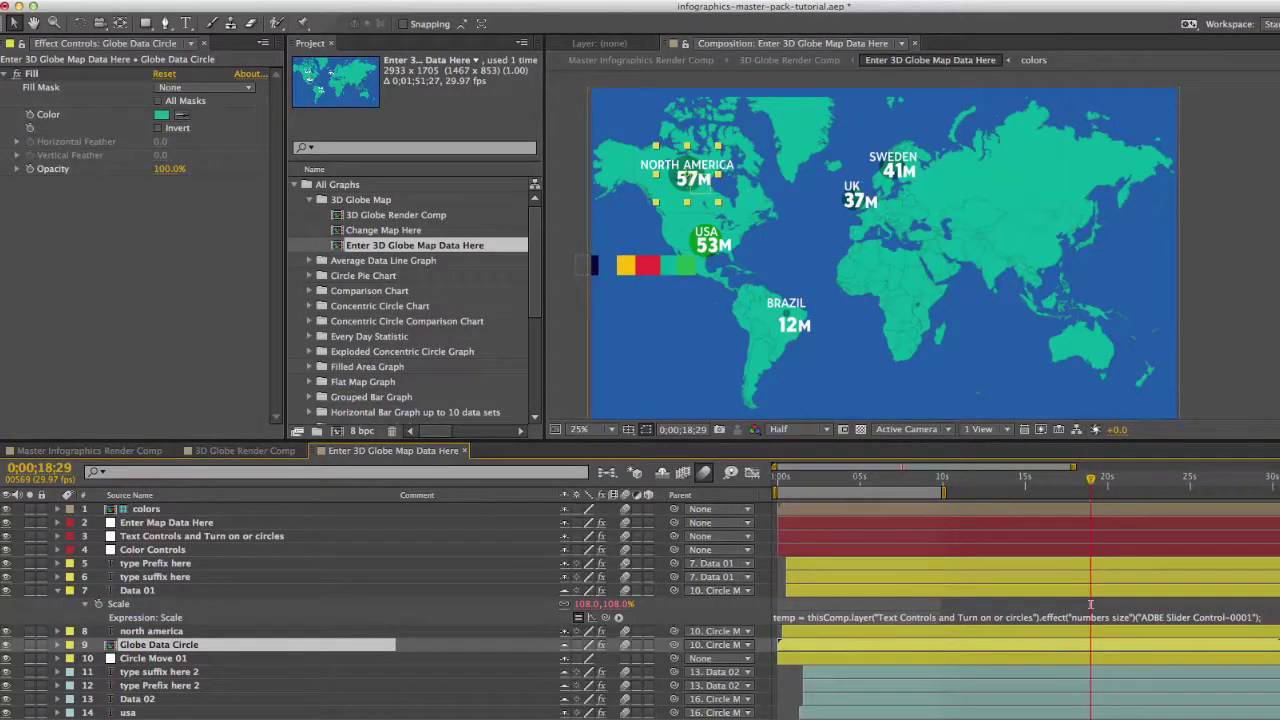
{"action": "key", "text": "F4"}
{"action": "left_click", "coordinate": [596, 647]}
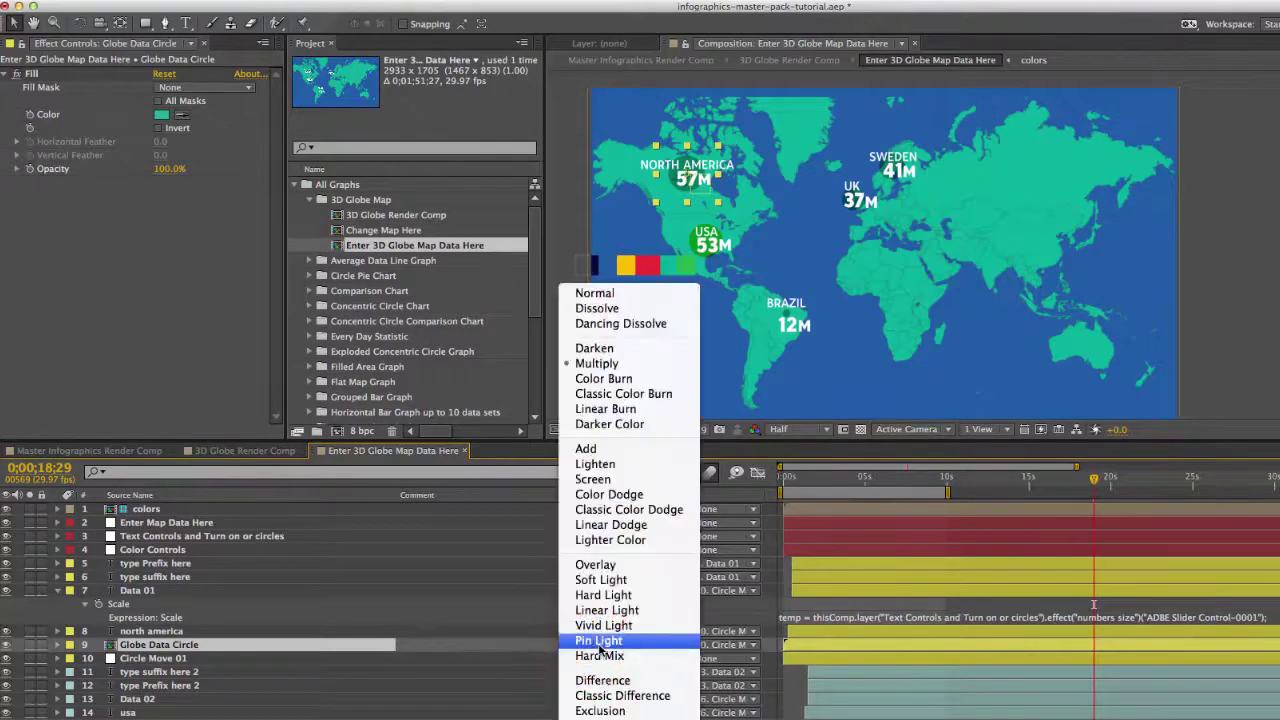
{"action": "left_click", "coordinate": [600, 363]}
{"action": "left_click", "coordinate": [596, 647]}
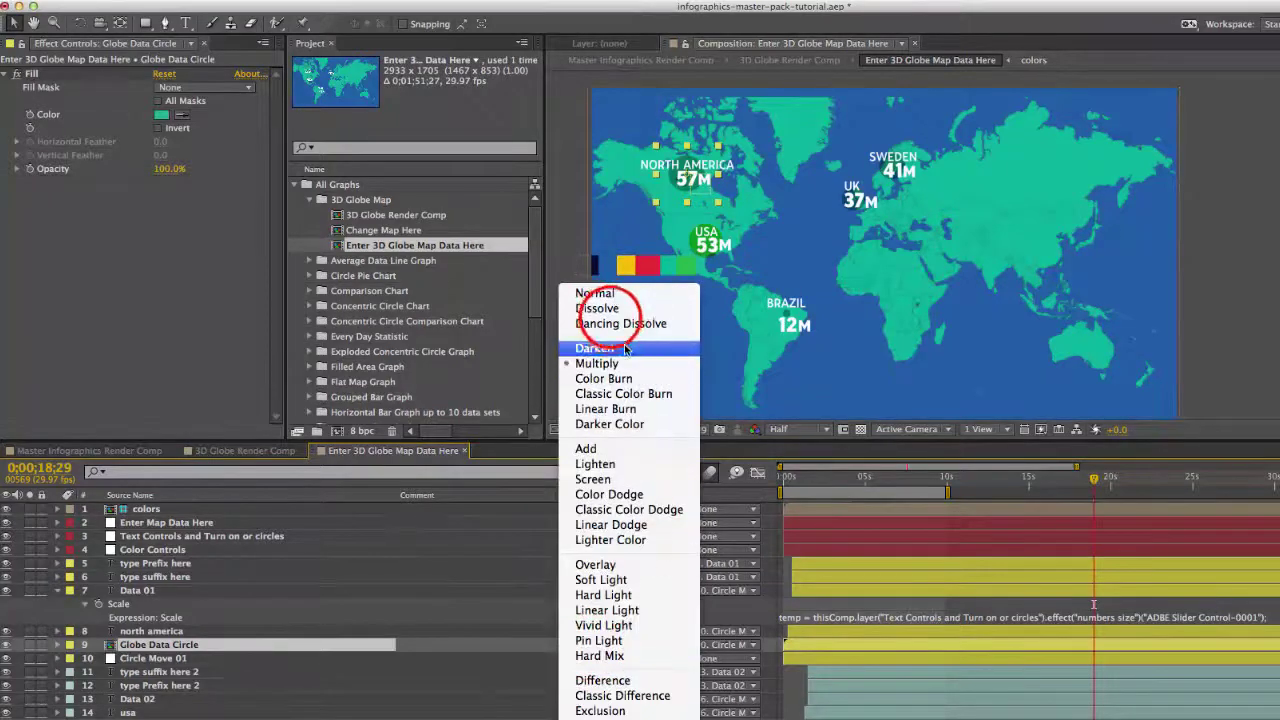
{"action": "key", "text": "Escape"}
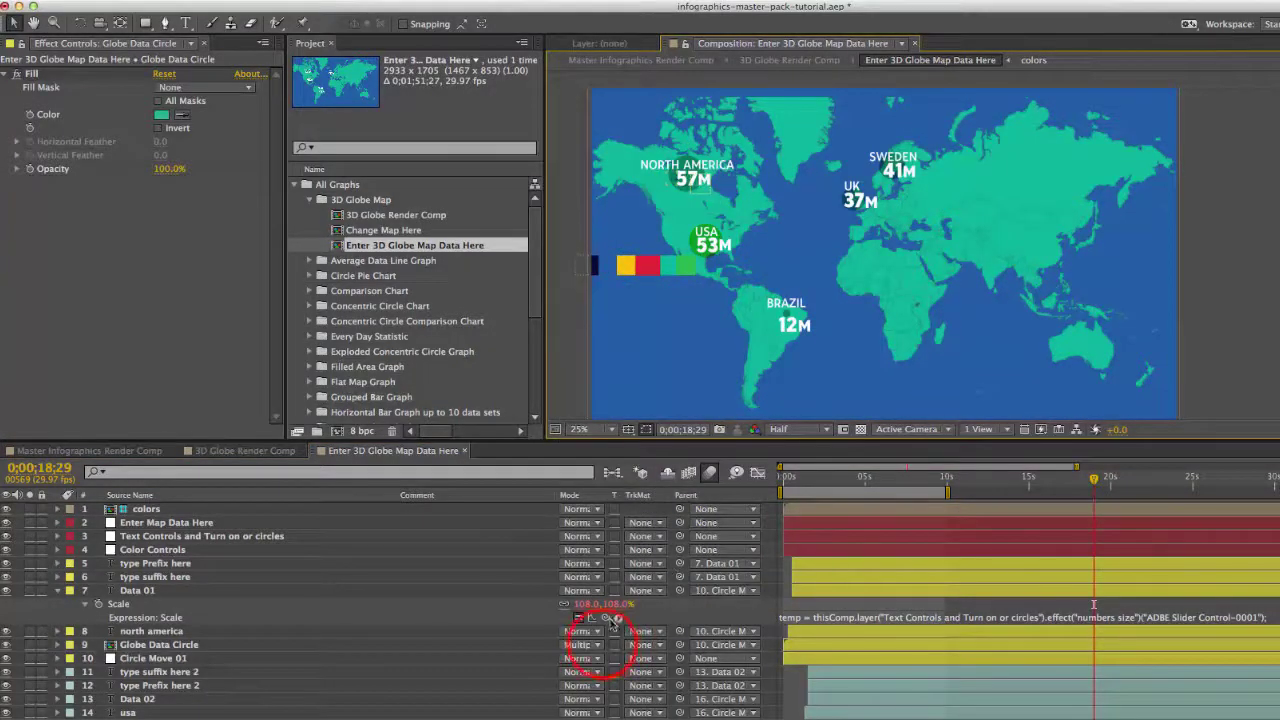
{"action": "left_click", "coordinate": [580, 644]}
{"action": "left_click", "coordinate": [598, 292]}
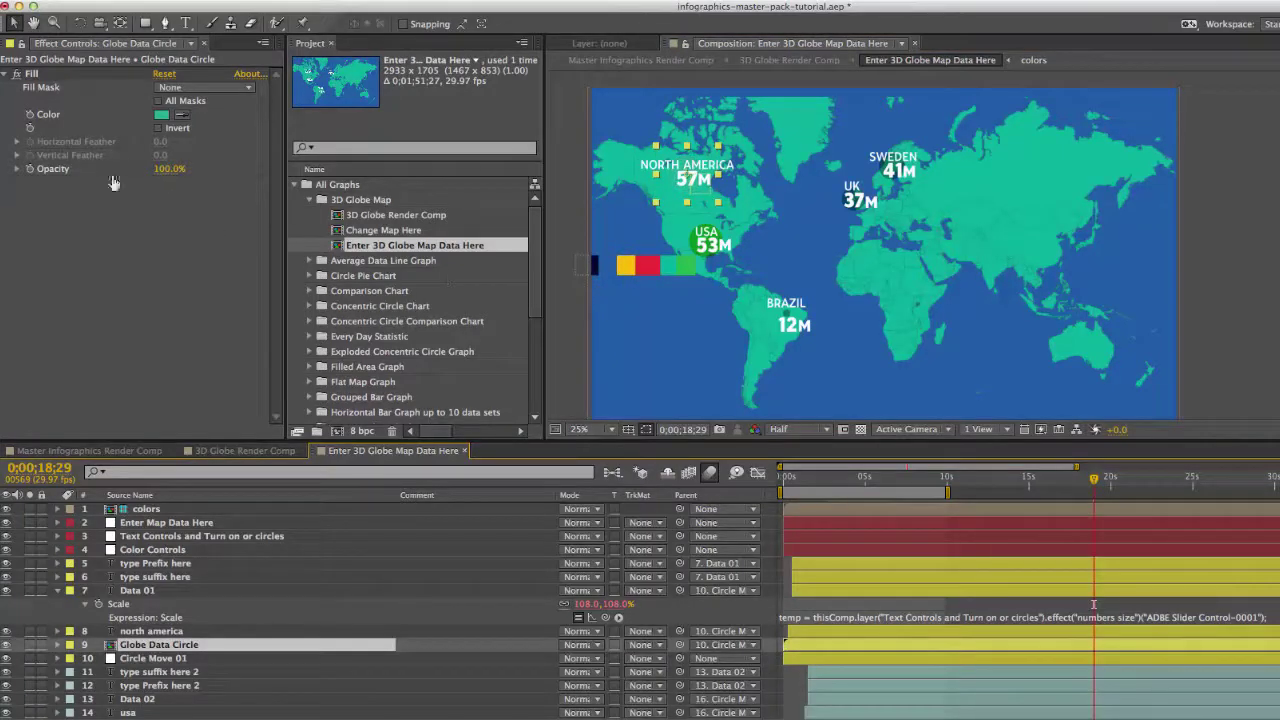
{"action": "left_click", "coordinate": [583, 645]}
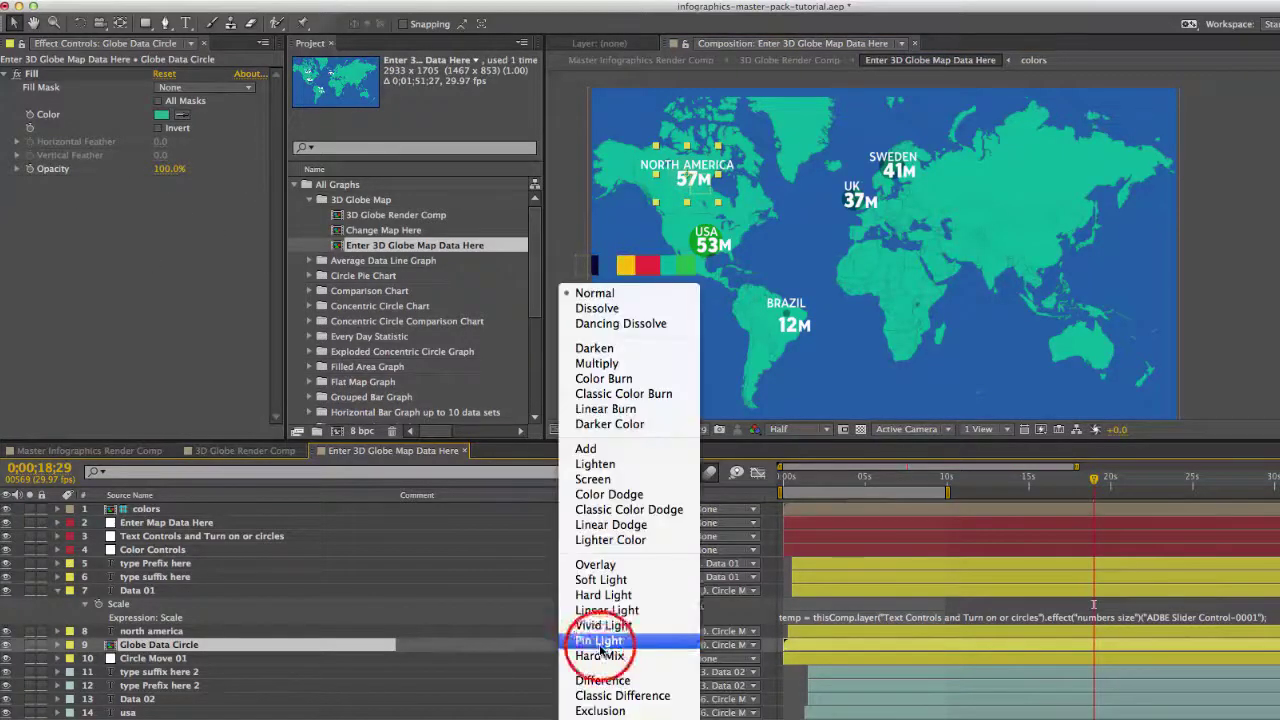
{"action": "left_click", "coordinate": [620, 363]}
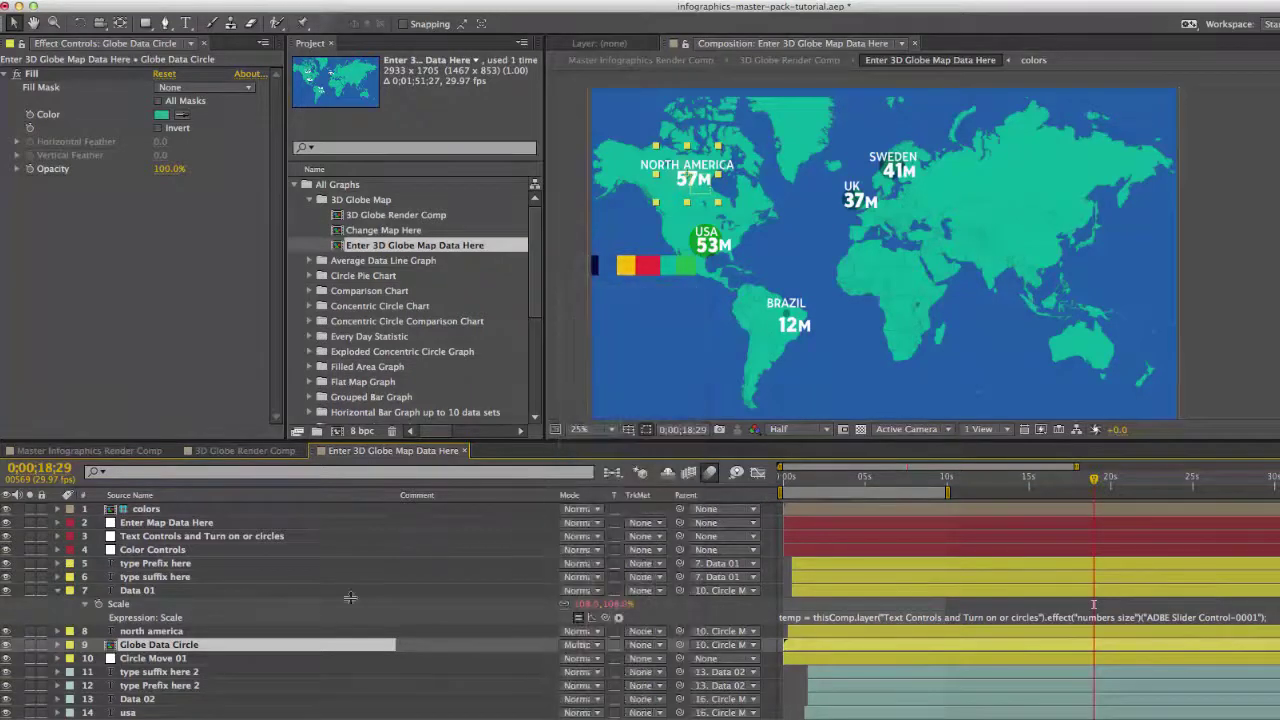
{"action": "left_click", "coordinate": [667, 473]}
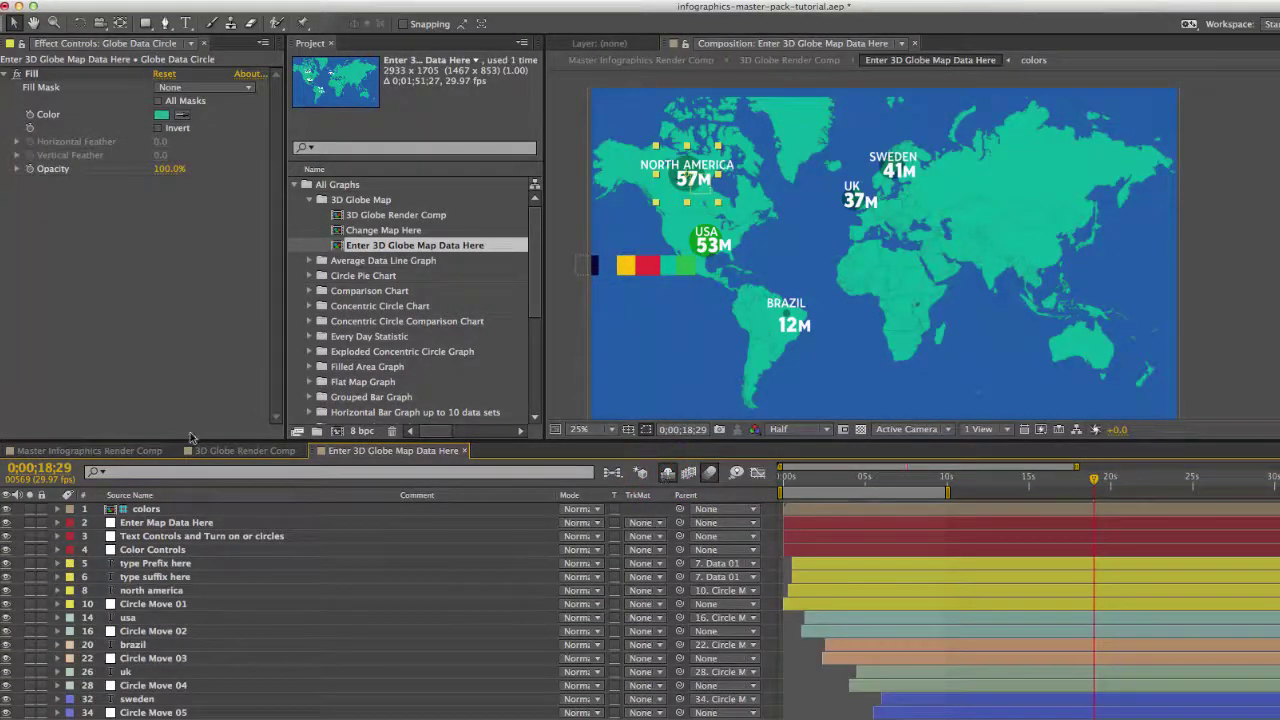
Review the Map Background, Fill and Outline colours on Color Controls, then select the map layer
{"action": "left_click", "coordinate": [160, 551]}
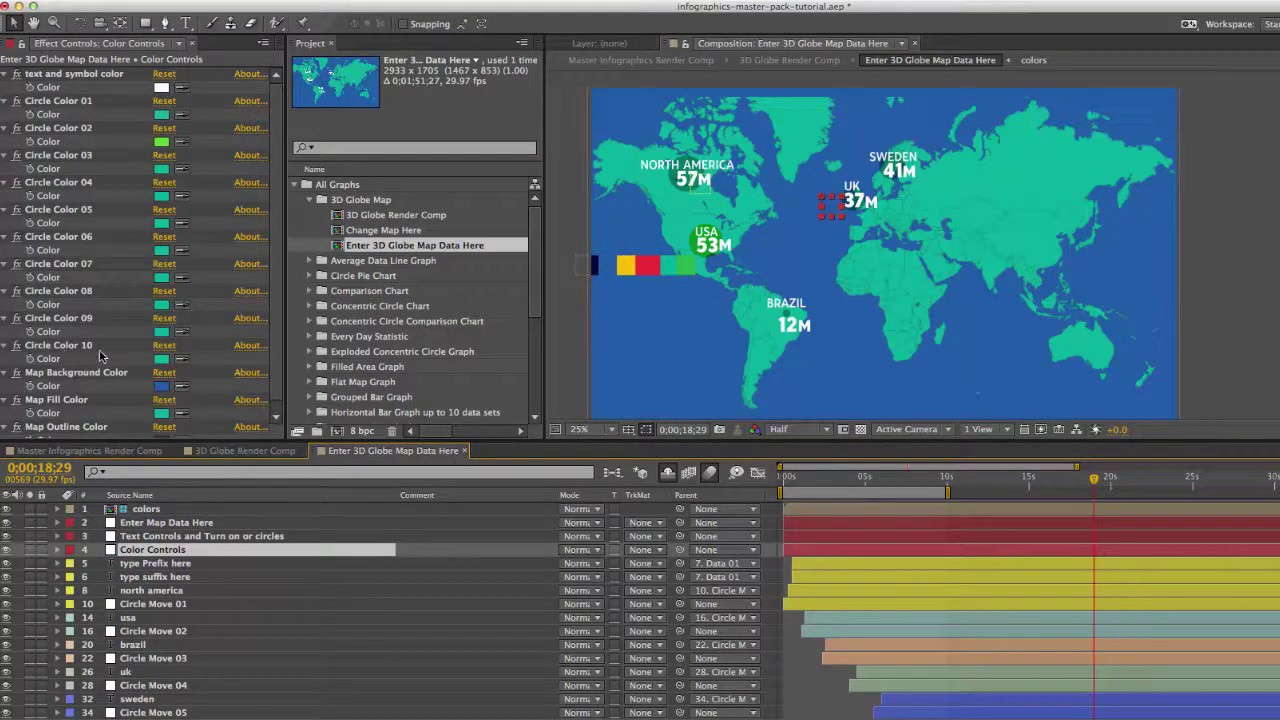
{"action": "left_click_drag", "start_coordinate": [100, 355], "coordinate": [86, 373]}
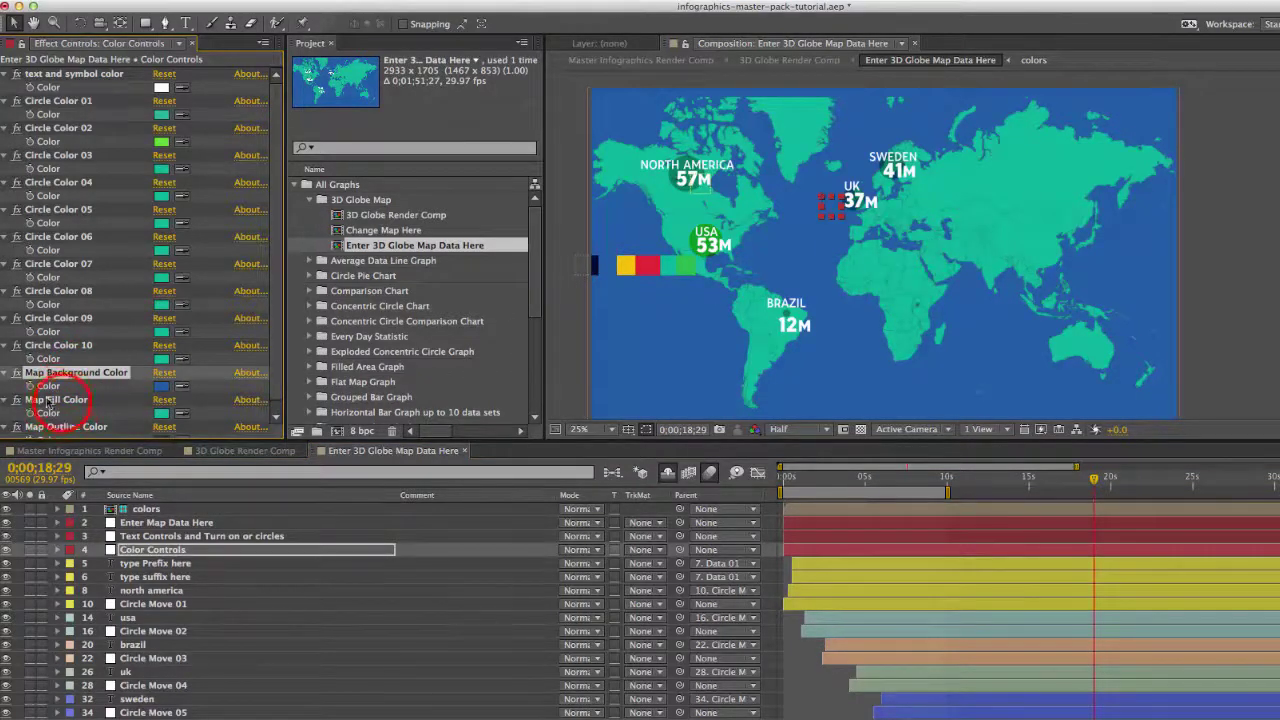
{"action": "left_click", "coordinate": [51, 399]}
{"action": "left_click_drag", "start_coordinate": [271, 349], "coordinate": [278, 354]}
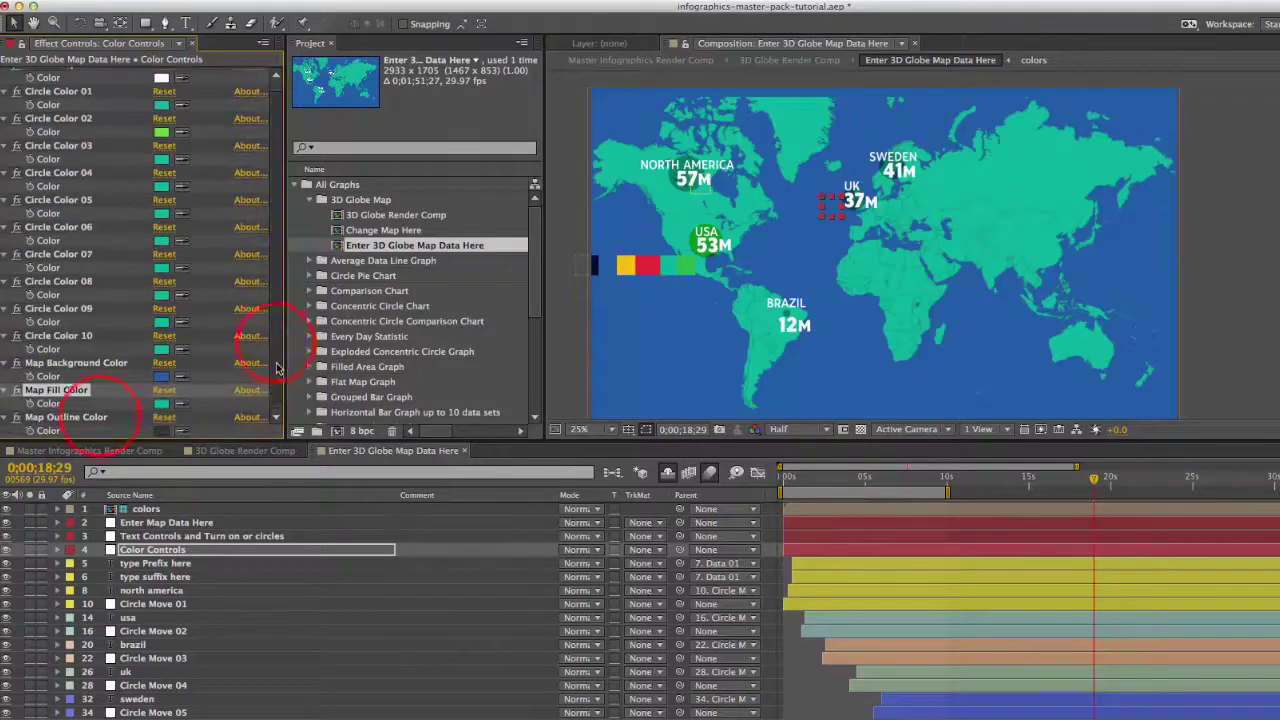
{"action": "left_click", "coordinate": [88, 417]}
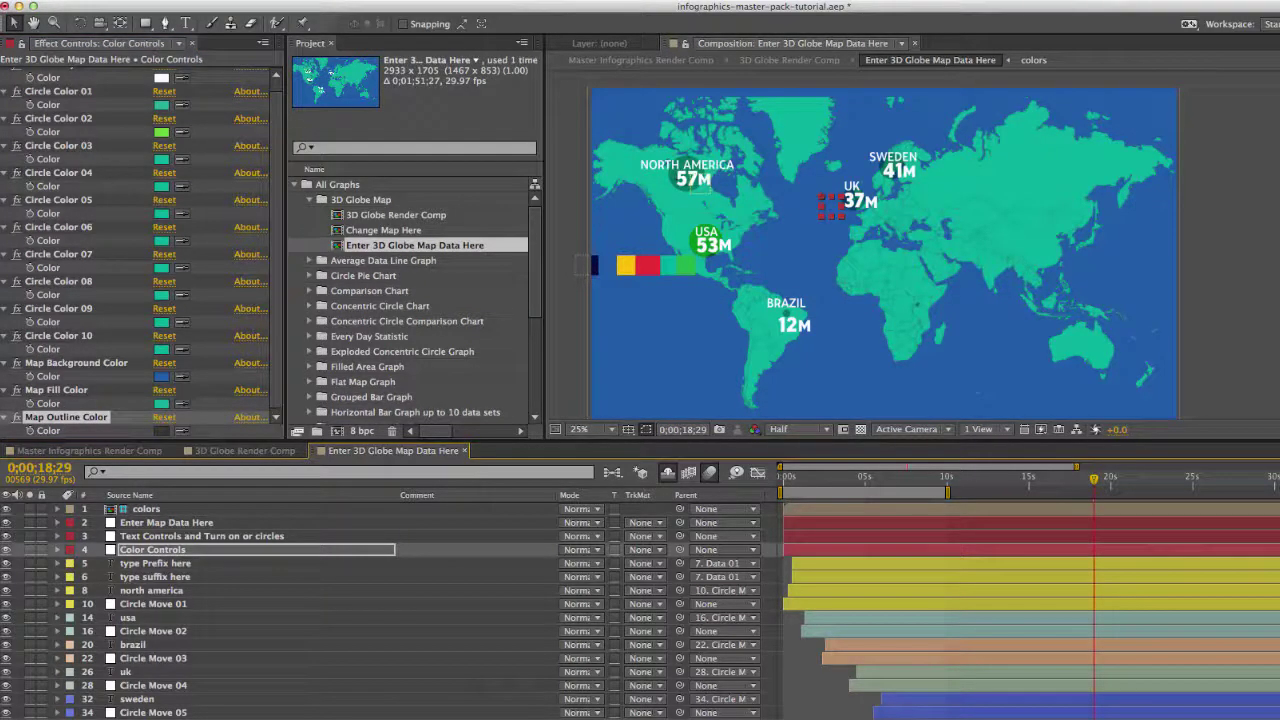
{"action": "left_click", "coordinate": [884, 258]}
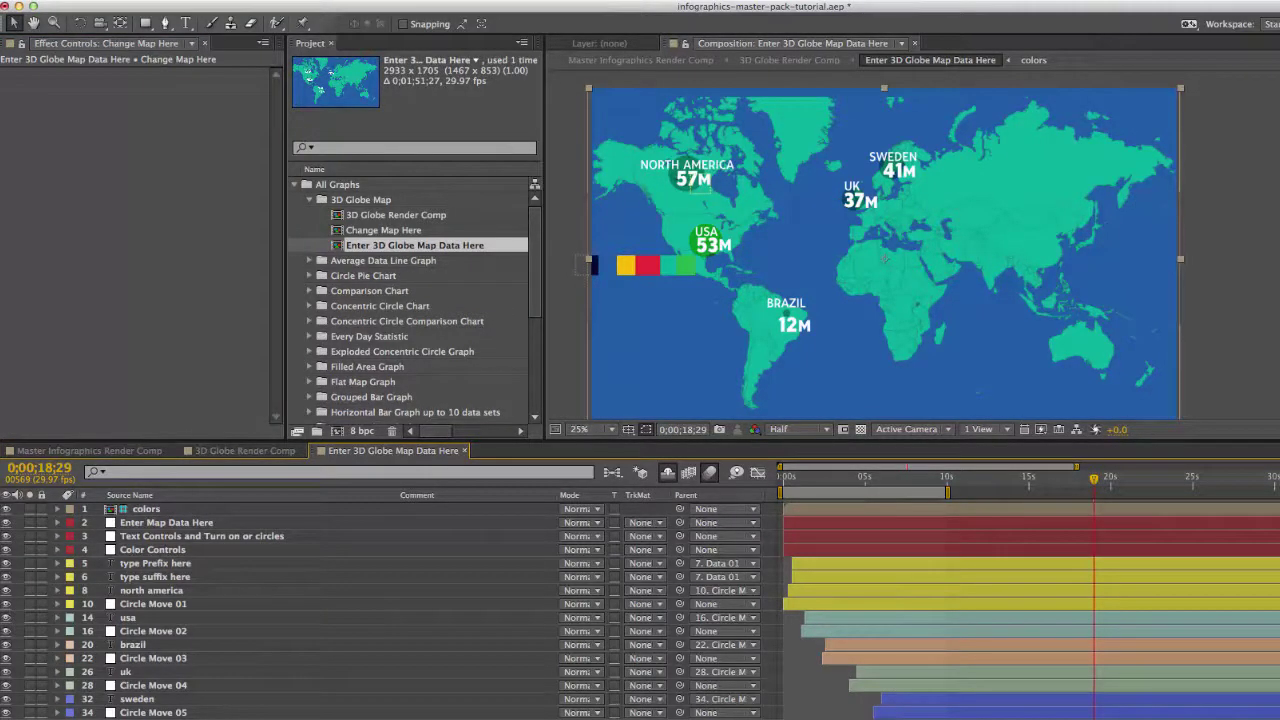
{"action": "double_click", "coordinate": [385, 230]}
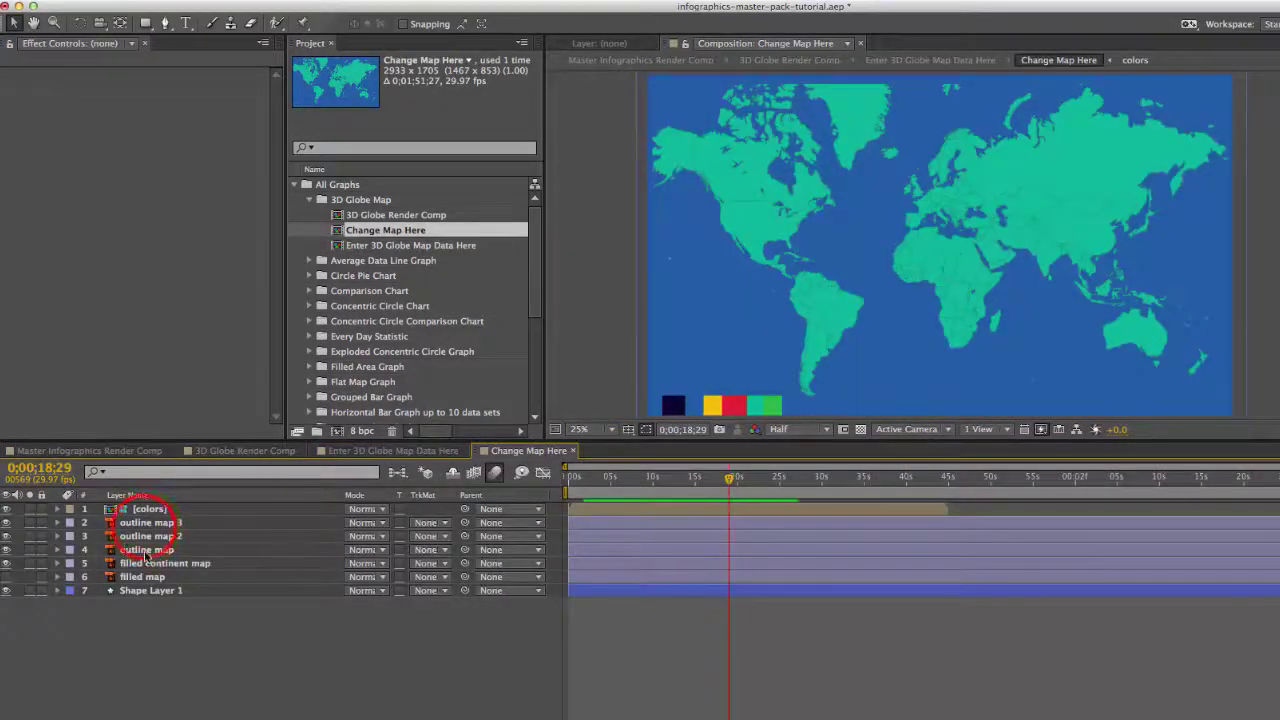
{"action": "left_click", "coordinate": [150, 523]}
{"action": "left_click", "coordinate": [135, 537]}
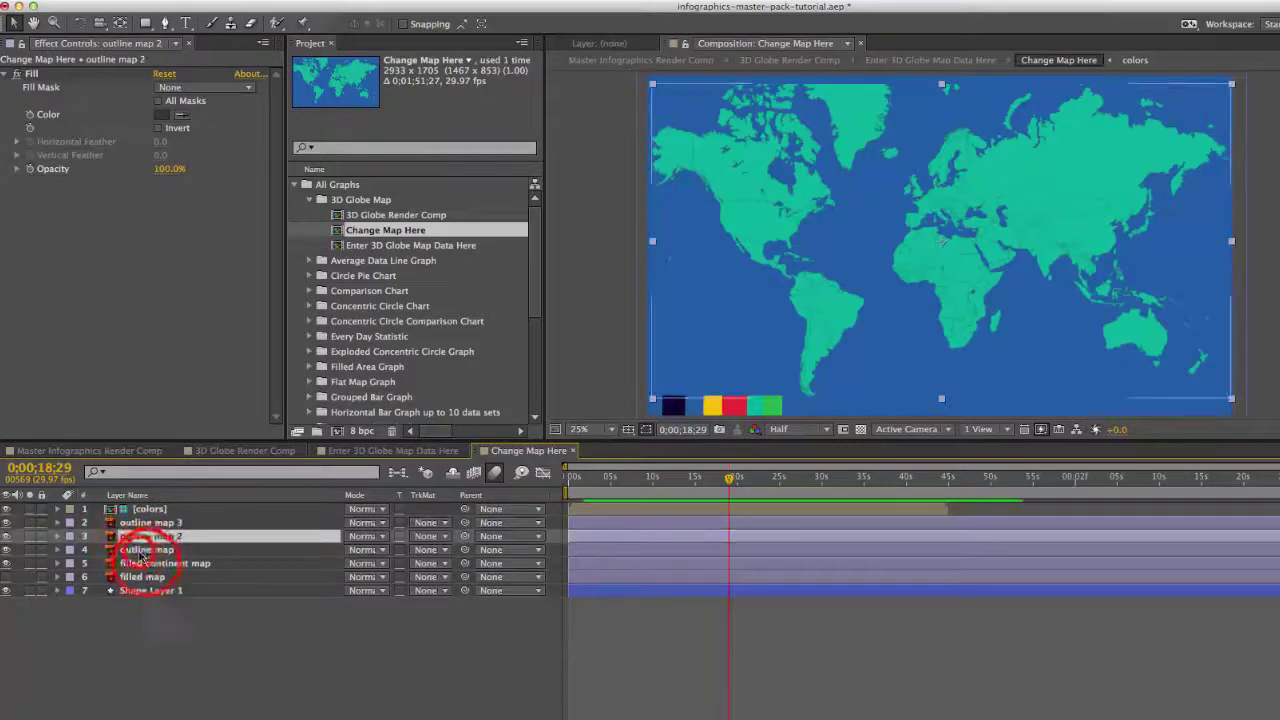
{"action": "left_click", "coordinate": [140, 550]}
{"action": "left_click", "coordinate": [141, 563]}
{"action": "left_click", "coordinate": [142, 577]}
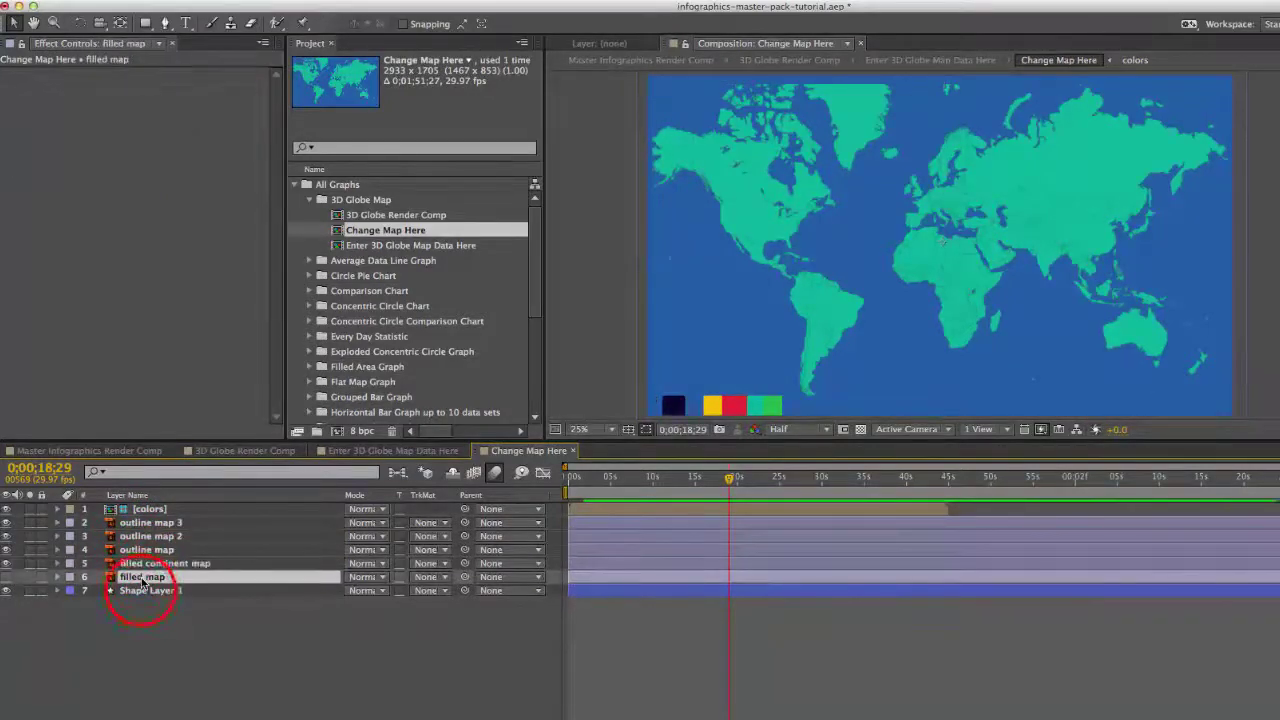
{"action": "left_click", "coordinate": [145, 590]}
{"action": "left_click", "coordinate": [196, 654]}
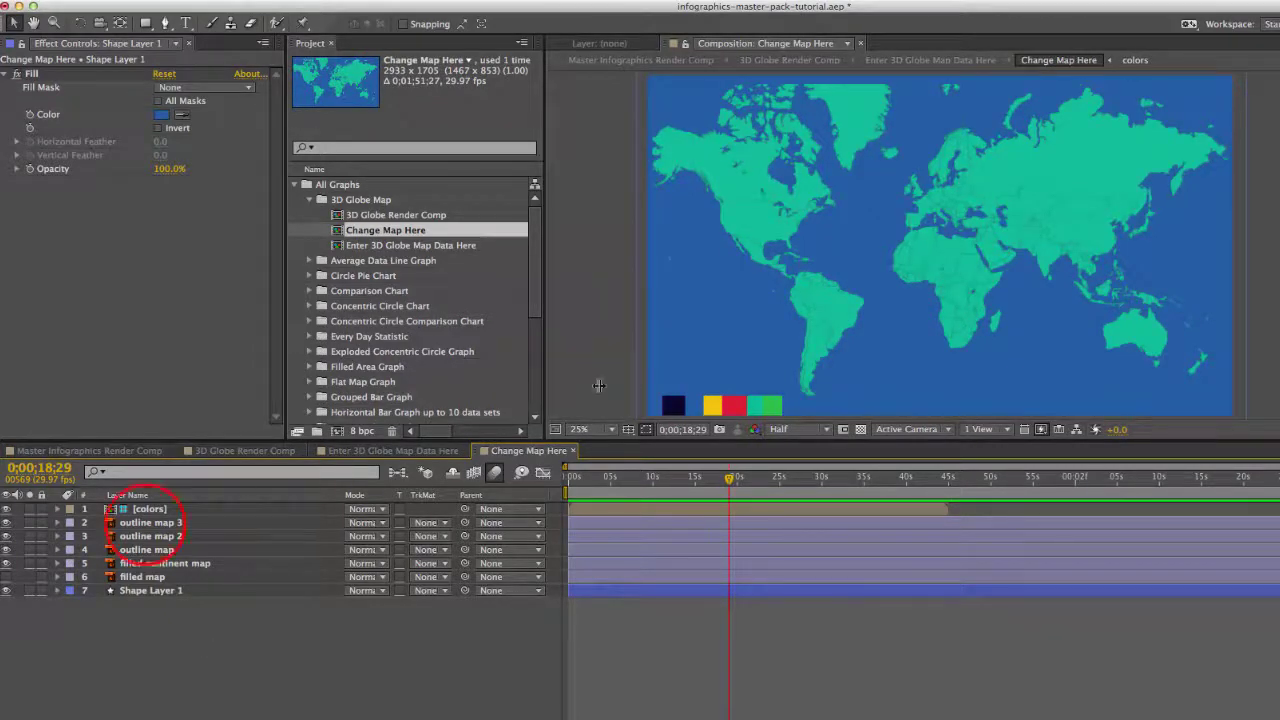
{"action": "left_click", "coordinate": [147, 523]}
{"action": "left_click", "coordinate": [147, 549]}
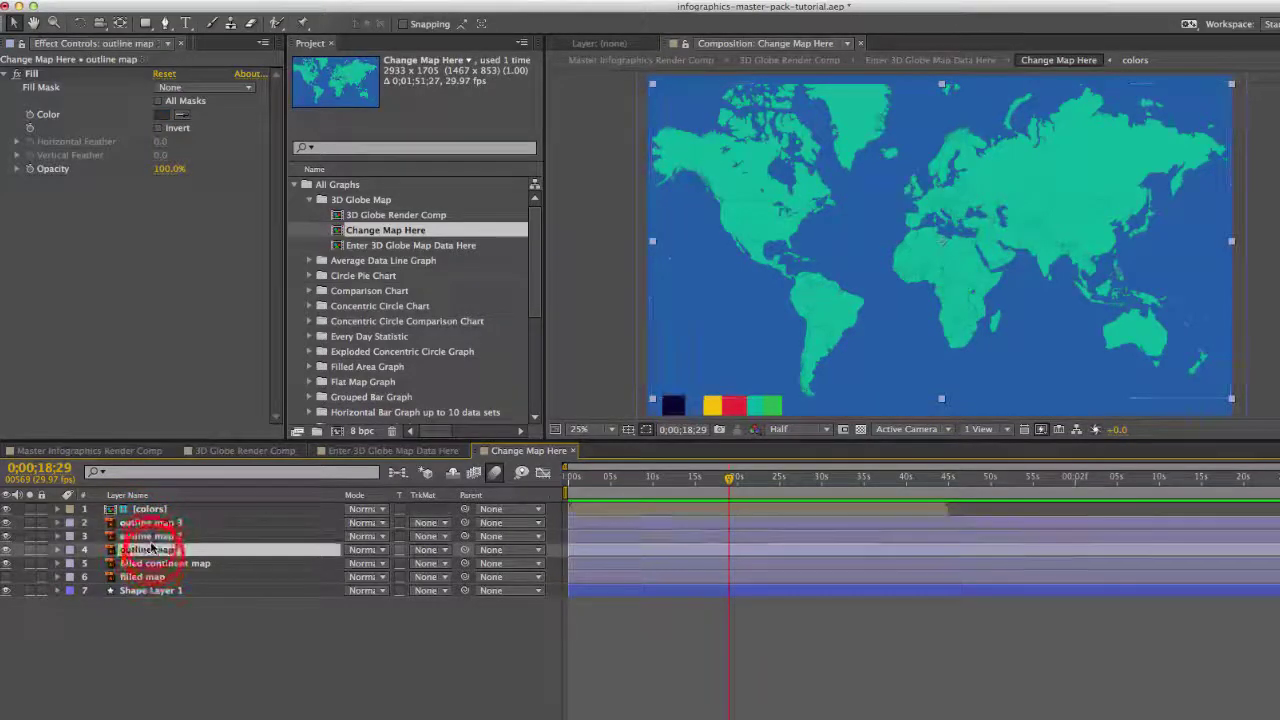